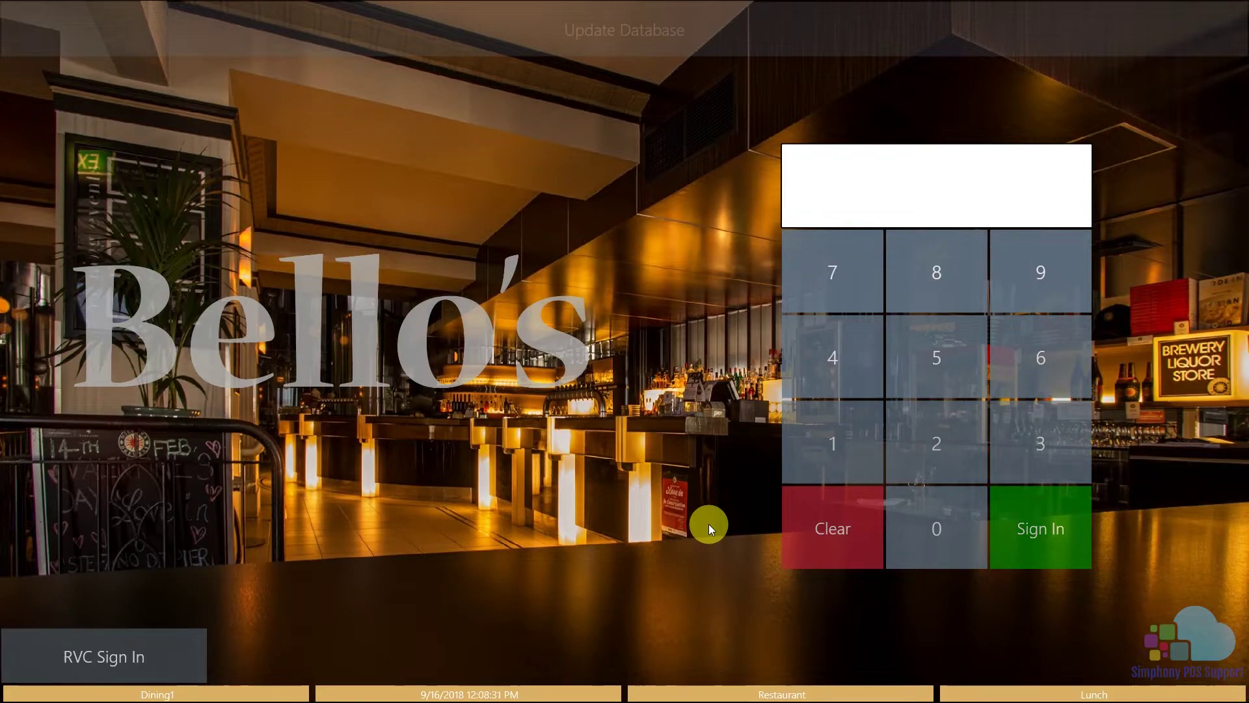
Step: Sign in with the employee sign-in number and open the Cash Management functions
{"action": "left_click", "coordinate": [833, 448]}
{"action": "left_click", "coordinate": [1042, 533]}
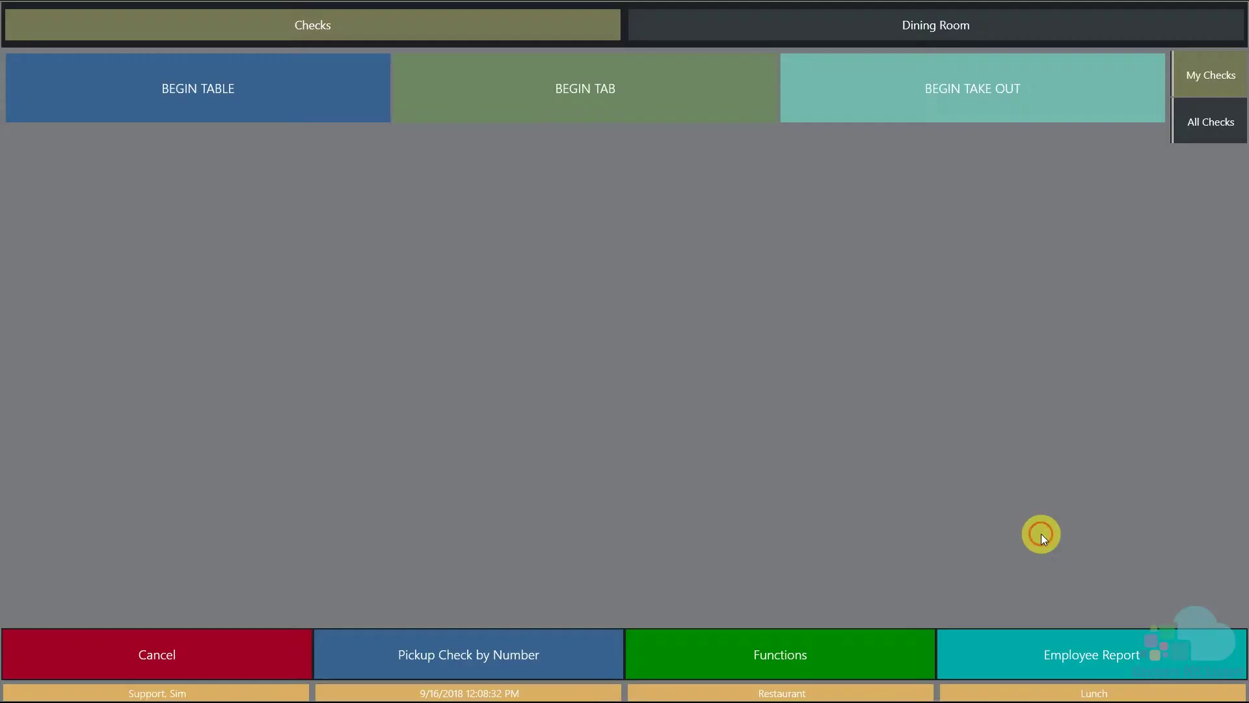
{"action": "left_click", "coordinate": [803, 651]}
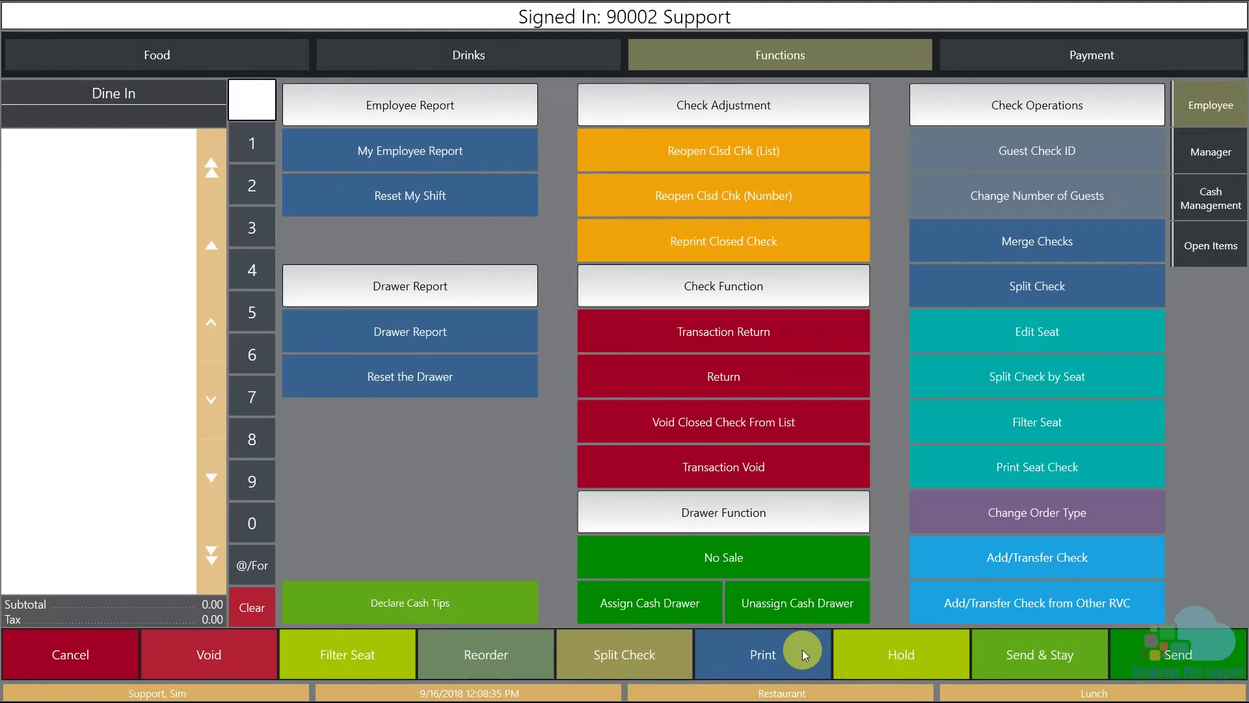
{"action": "left_click", "coordinate": [777, 55]}
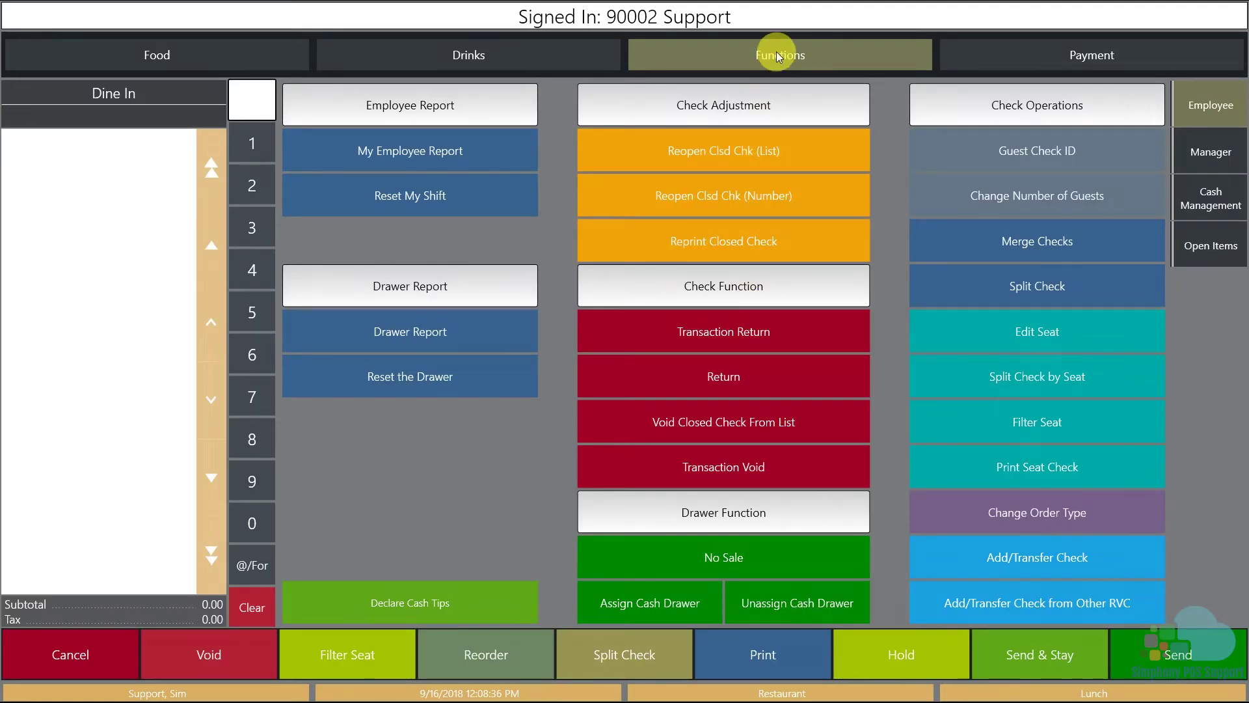
{"action": "left_click", "coordinate": [1204, 207]}
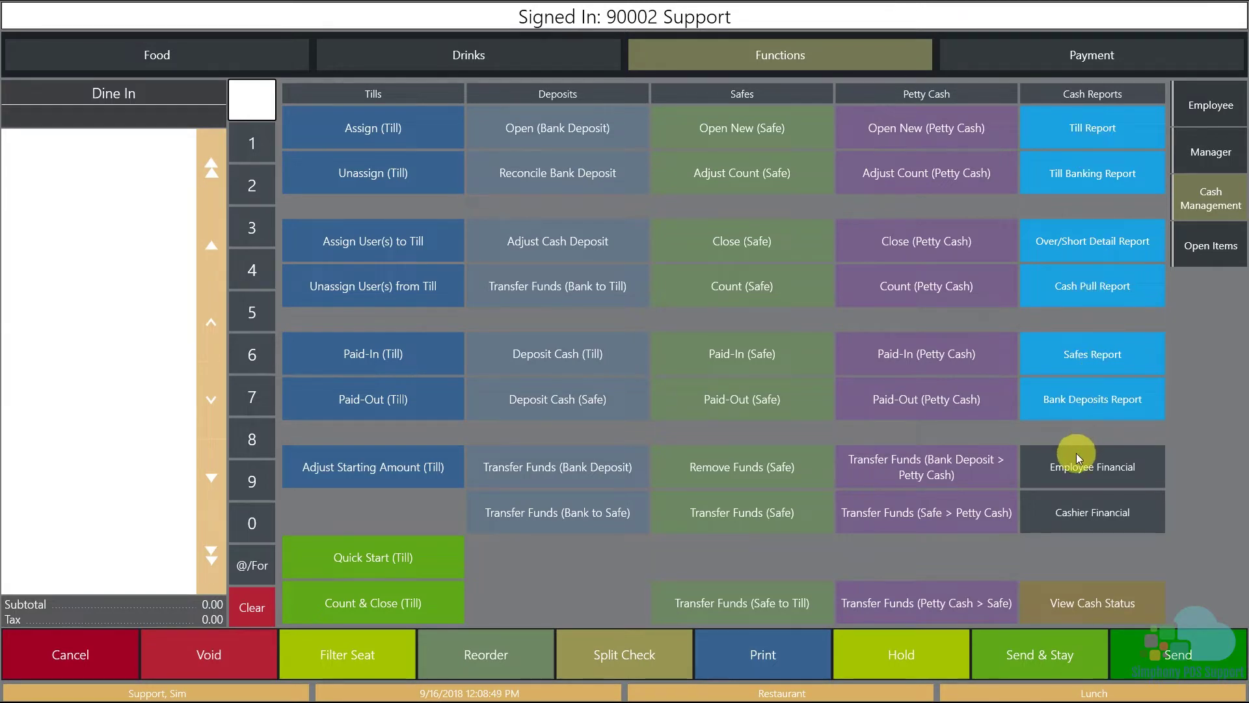
Step: Review the open cash receptacles and their balances in the cash status view
{"action": "left_click", "coordinate": [1084, 614]}
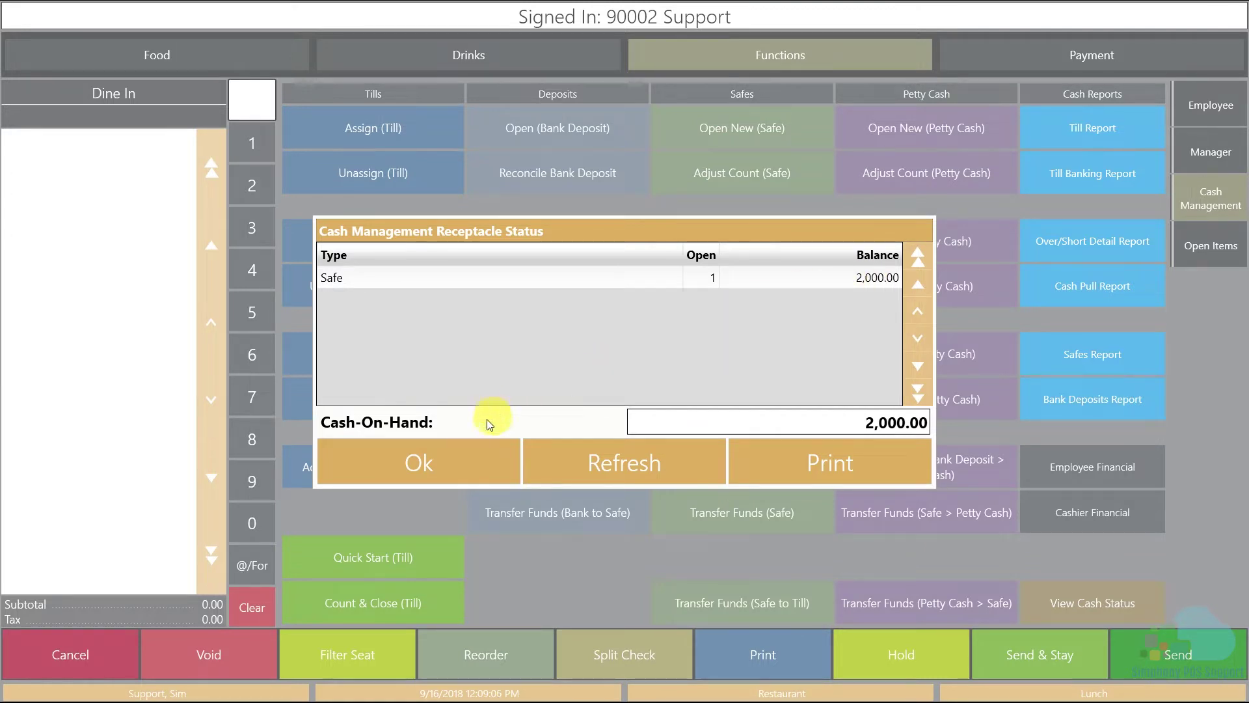
{"action": "left_click", "coordinate": [445, 456]}
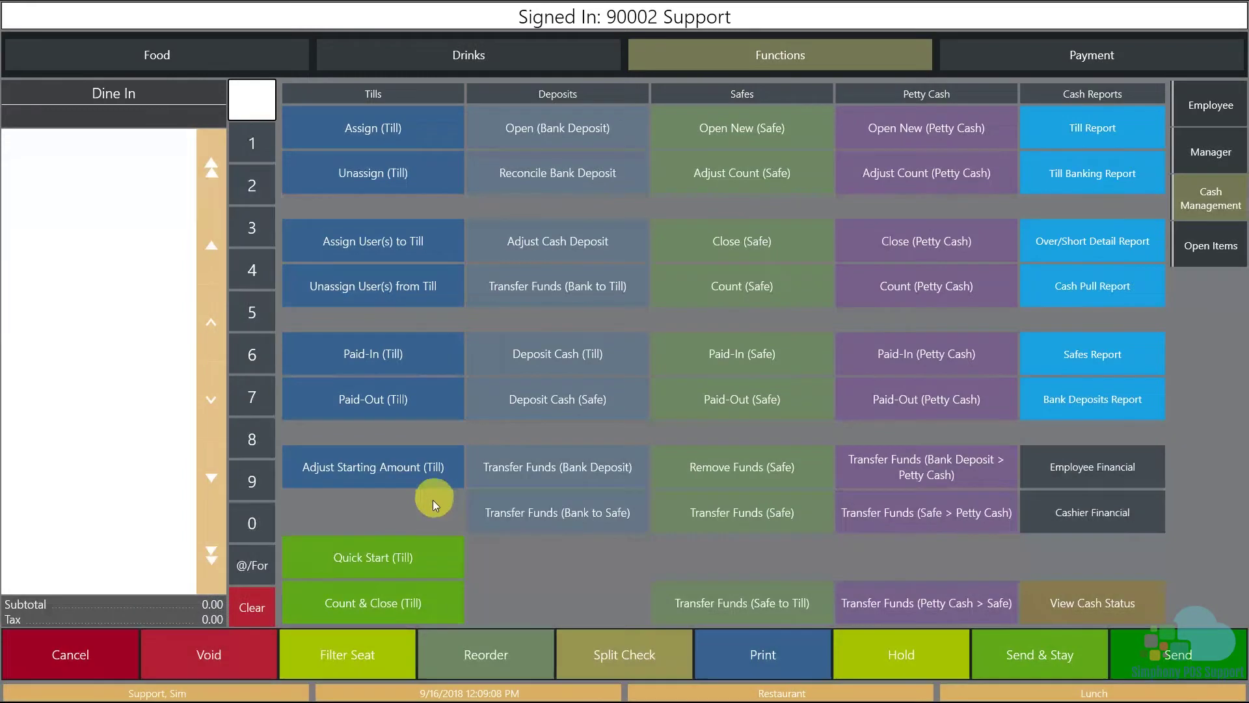
Step: Open a bank deposit with the reference AM and check it in the cash status view
{"action": "left_click", "coordinate": [543, 138]}
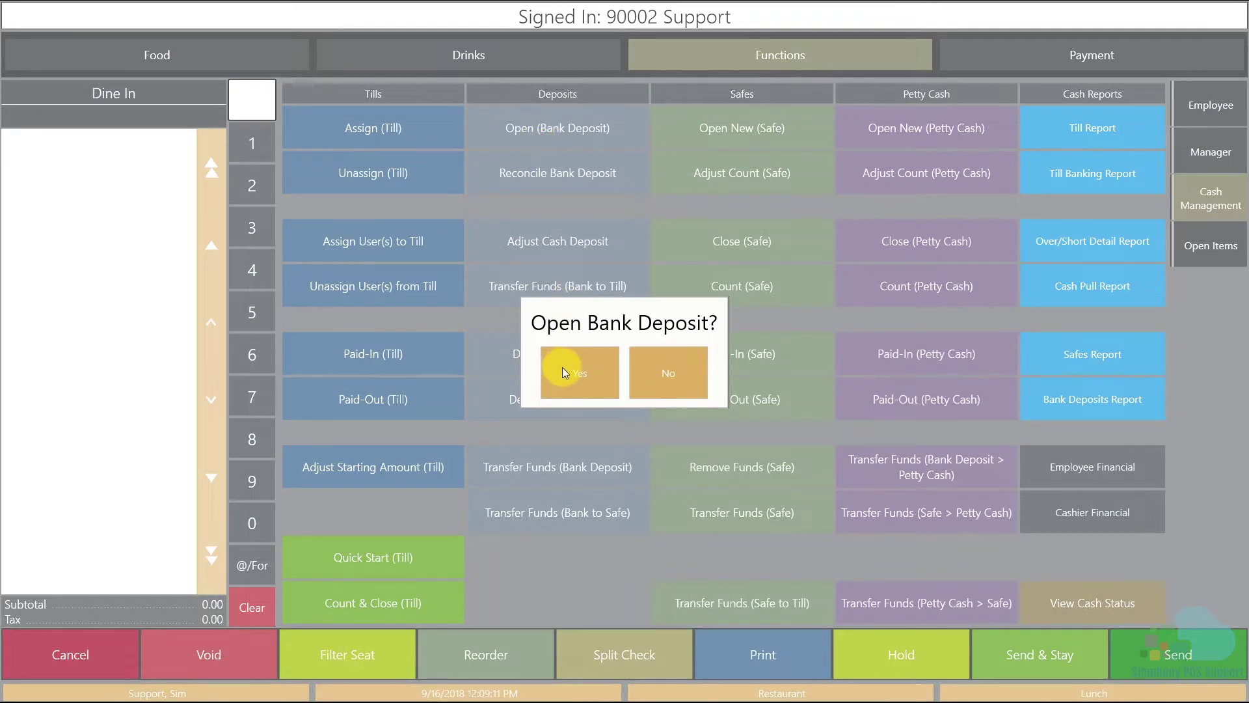
{"action": "left_click", "coordinate": [574, 368]}
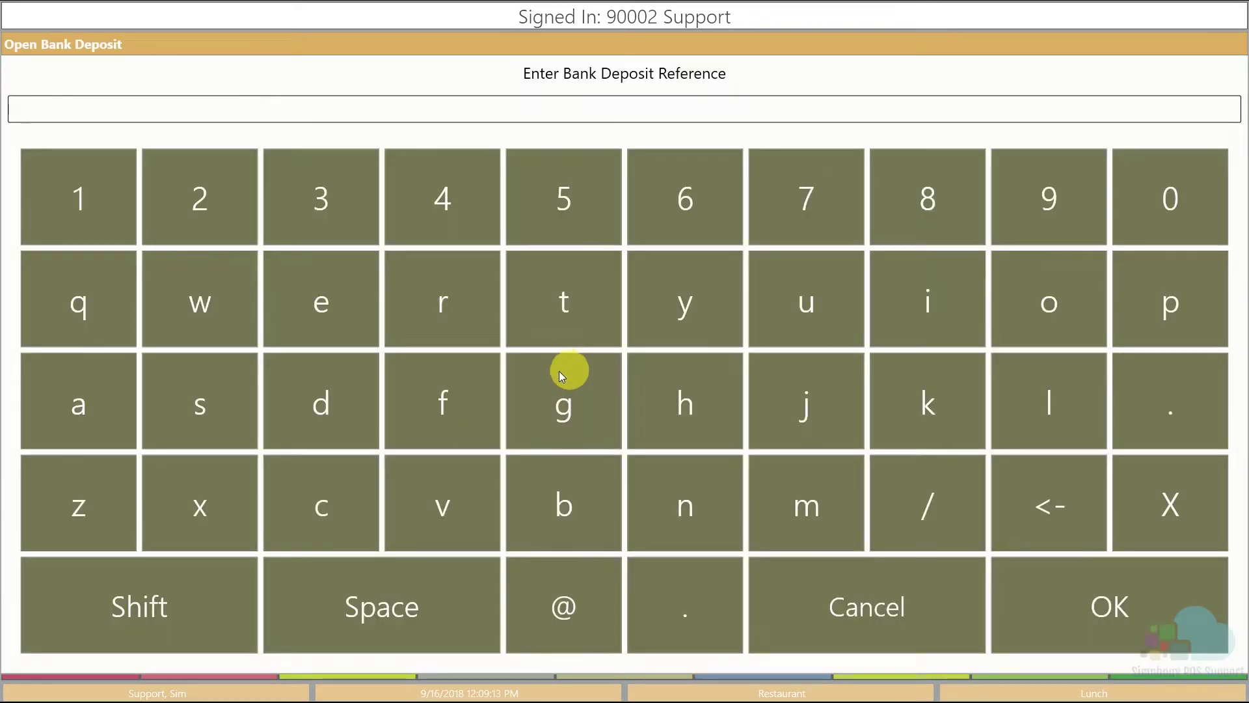
{"action": "left_click", "coordinate": [116, 384]}
{"action": "left_click", "coordinate": [809, 510]}
{"action": "left_click", "coordinate": [1045, 598]}
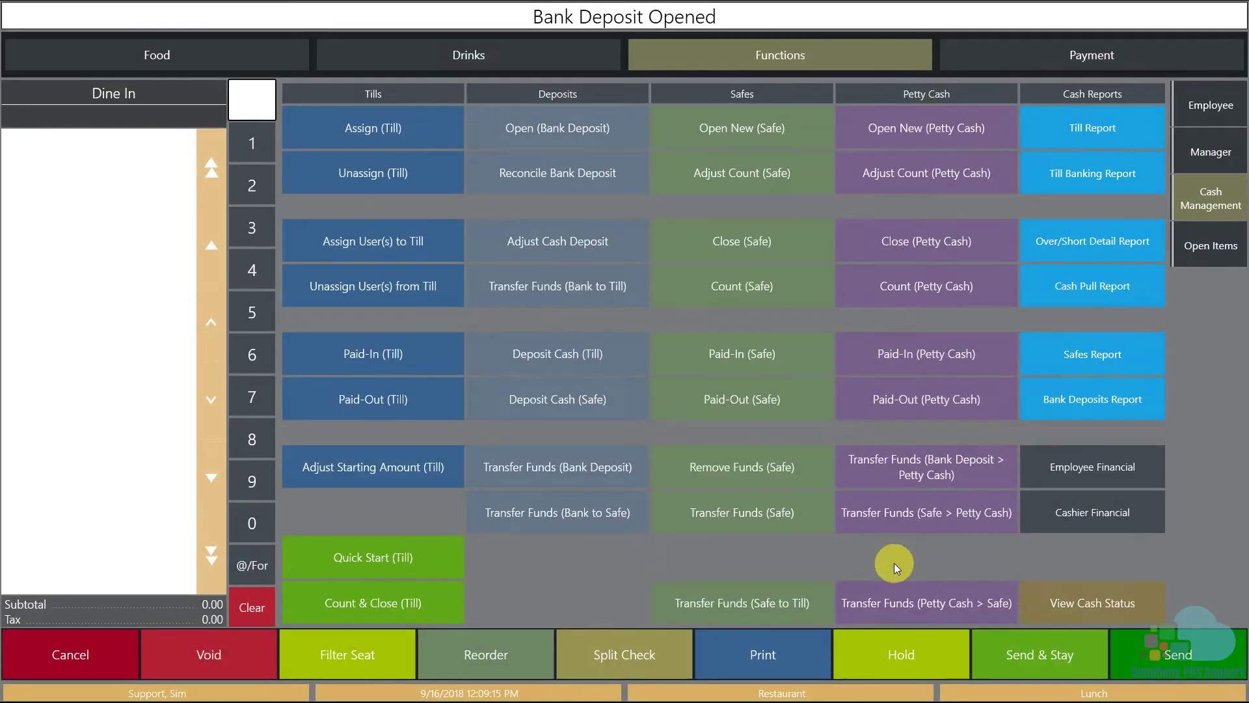
{"action": "left_click", "coordinate": [1066, 604]}
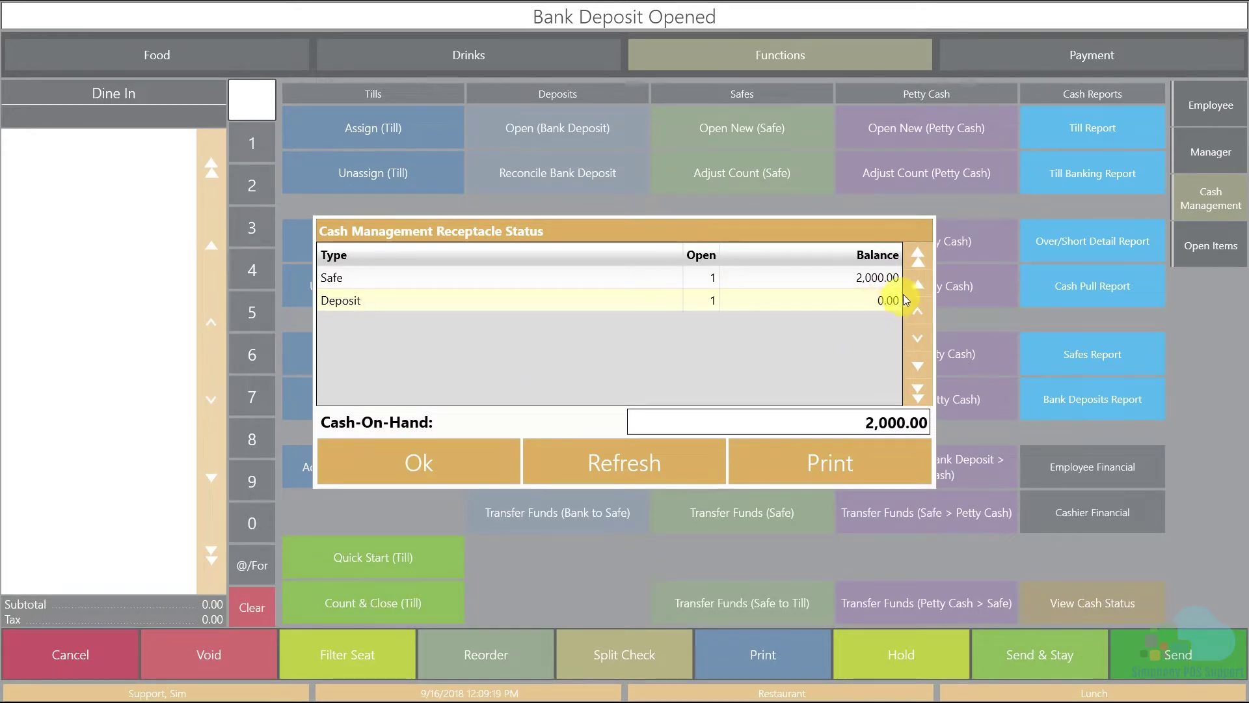
{"action": "left_click", "coordinate": [442, 472]}
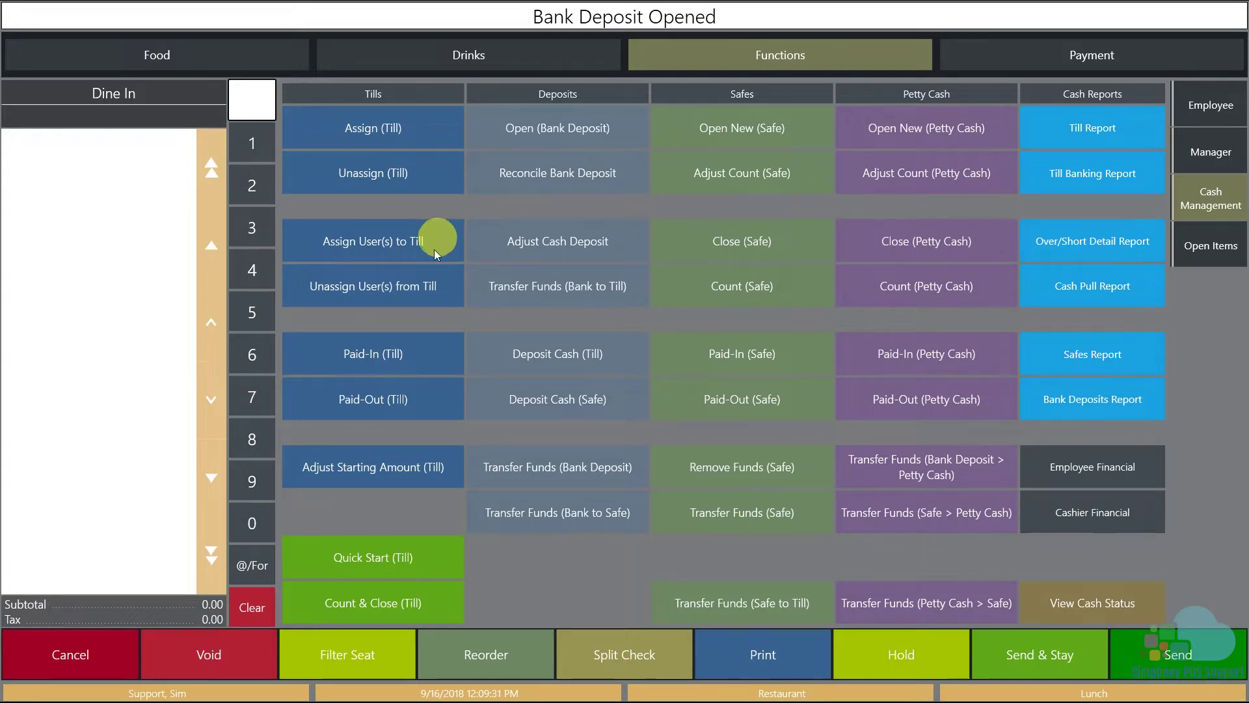
Step: Quick-start Till 1 ($100) and assign it to Drawer 1
{"action": "left_click", "coordinate": [434, 562]}
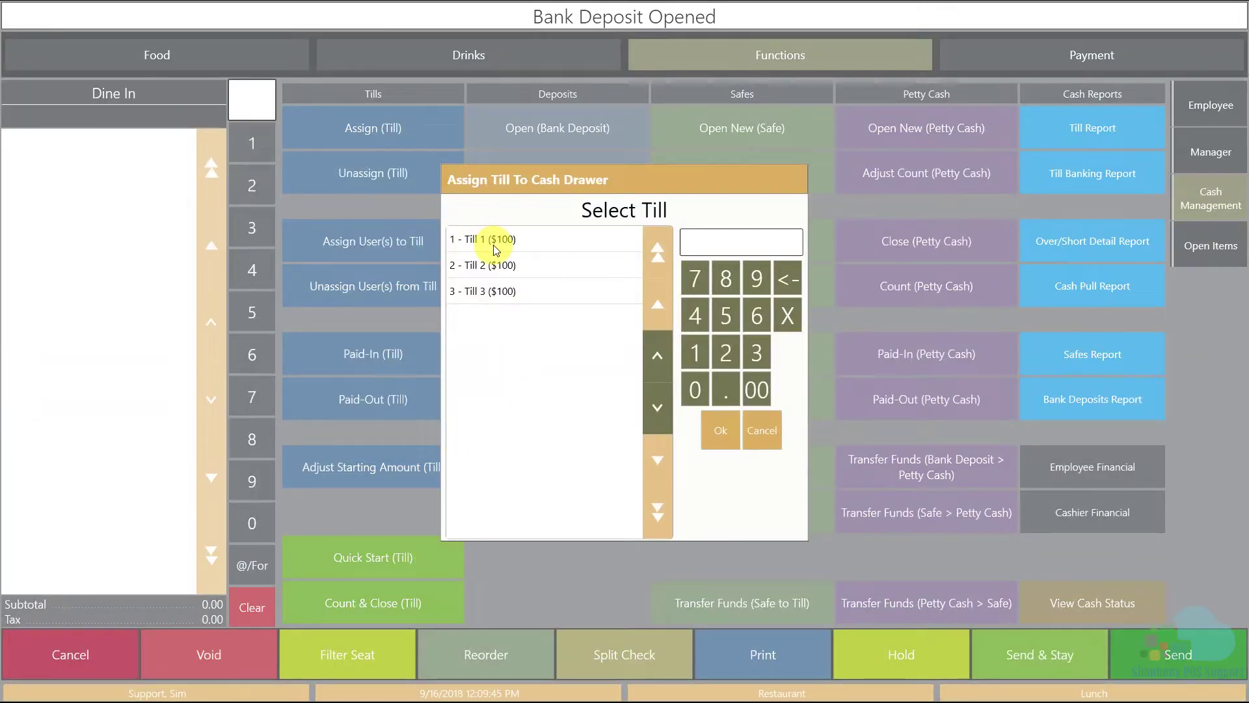
{"action": "left_click", "coordinate": [530, 241]}
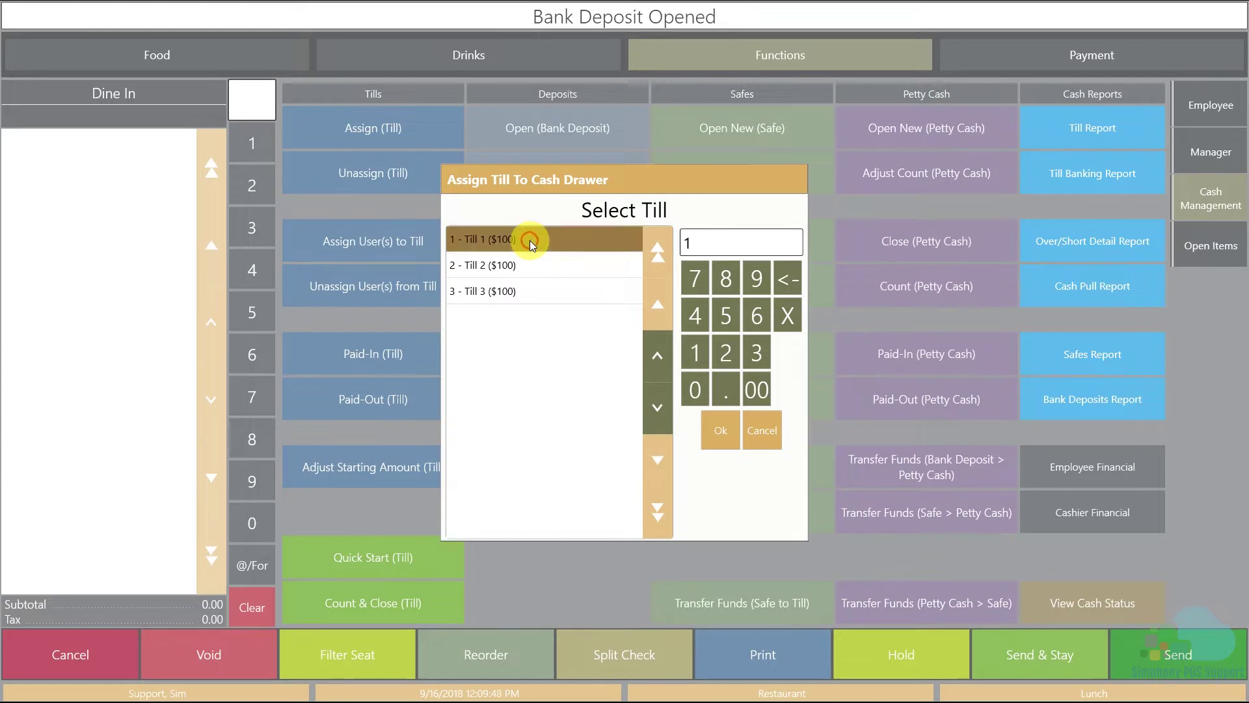
{"action": "left_click", "coordinate": [721, 430]}
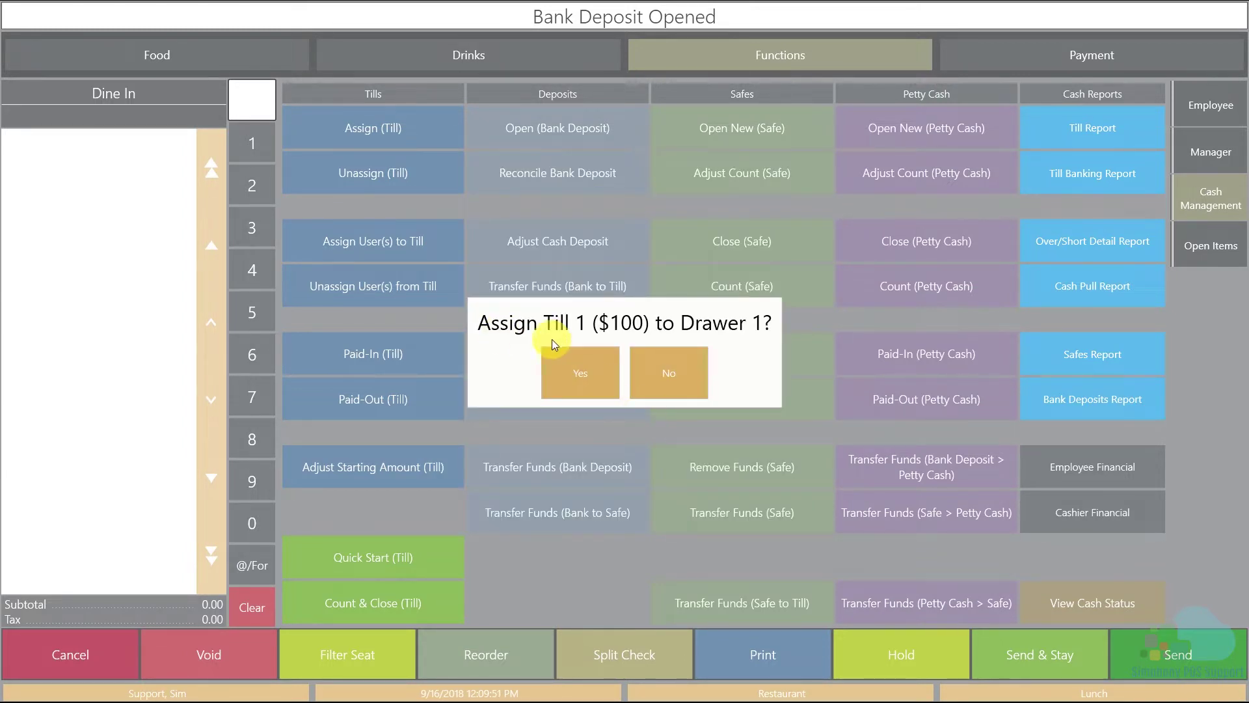
{"action": "left_click", "coordinate": [595, 376]}
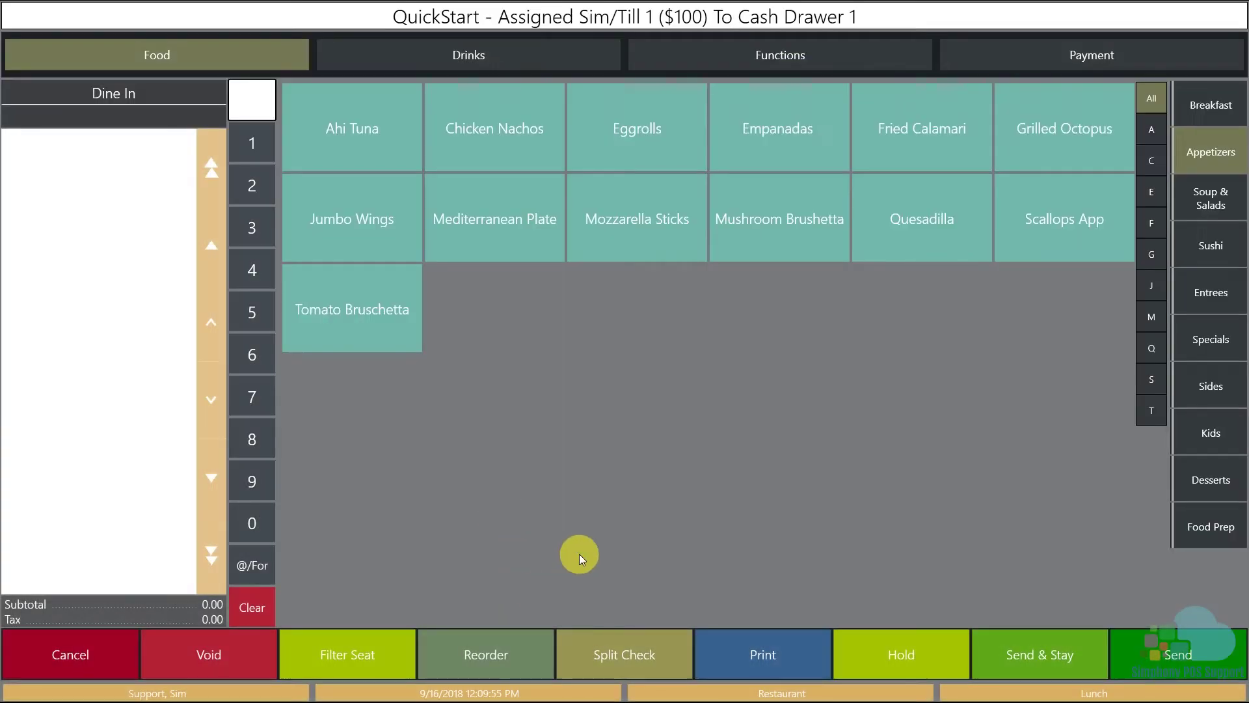
Step: Return to Cash Management and review how the safe, till and deposit balances stand after the till assignment
{"action": "left_click", "coordinate": [780, 65]}
{"action": "left_click", "coordinate": [1214, 201]}
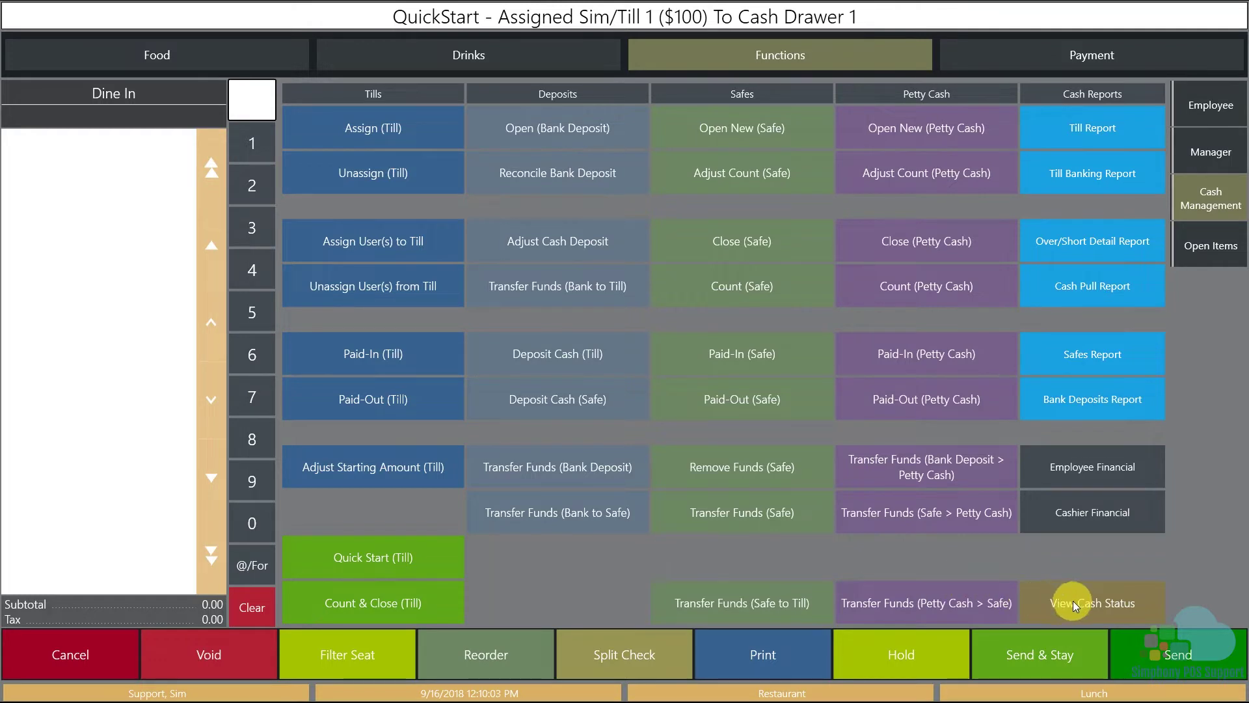
{"action": "left_click", "coordinate": [1103, 609]}
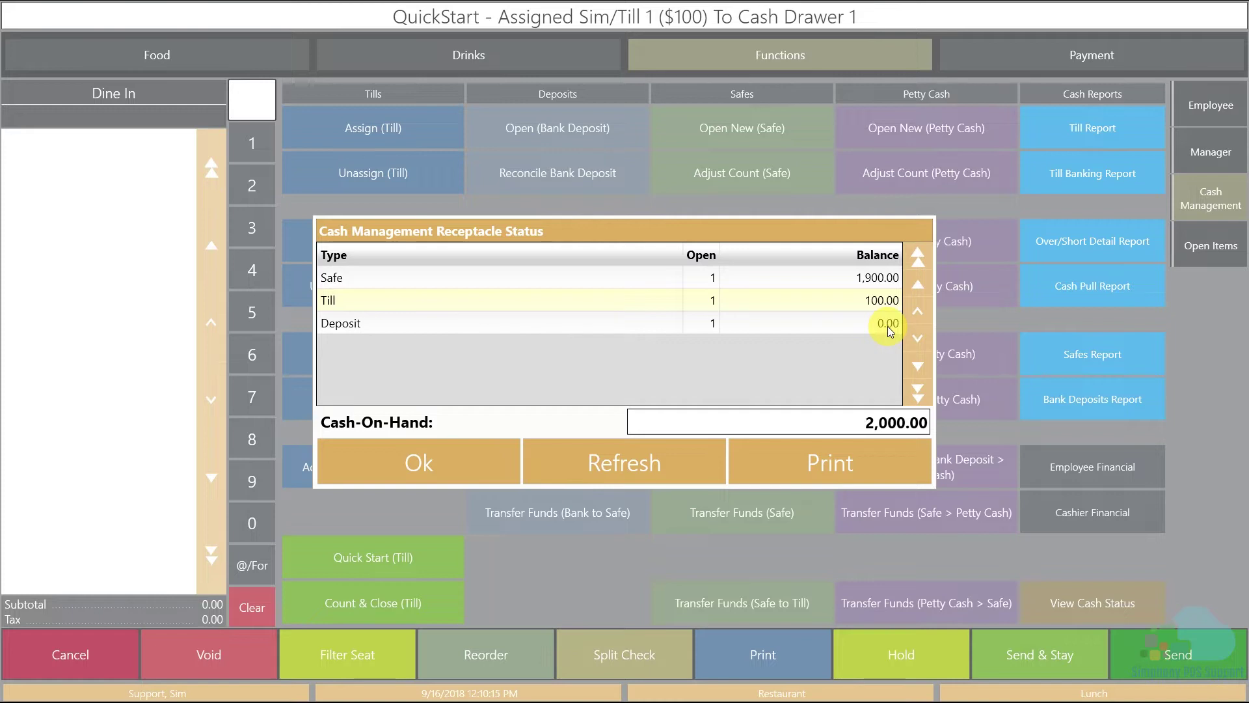
{"action": "left_click", "coordinate": [447, 460]}
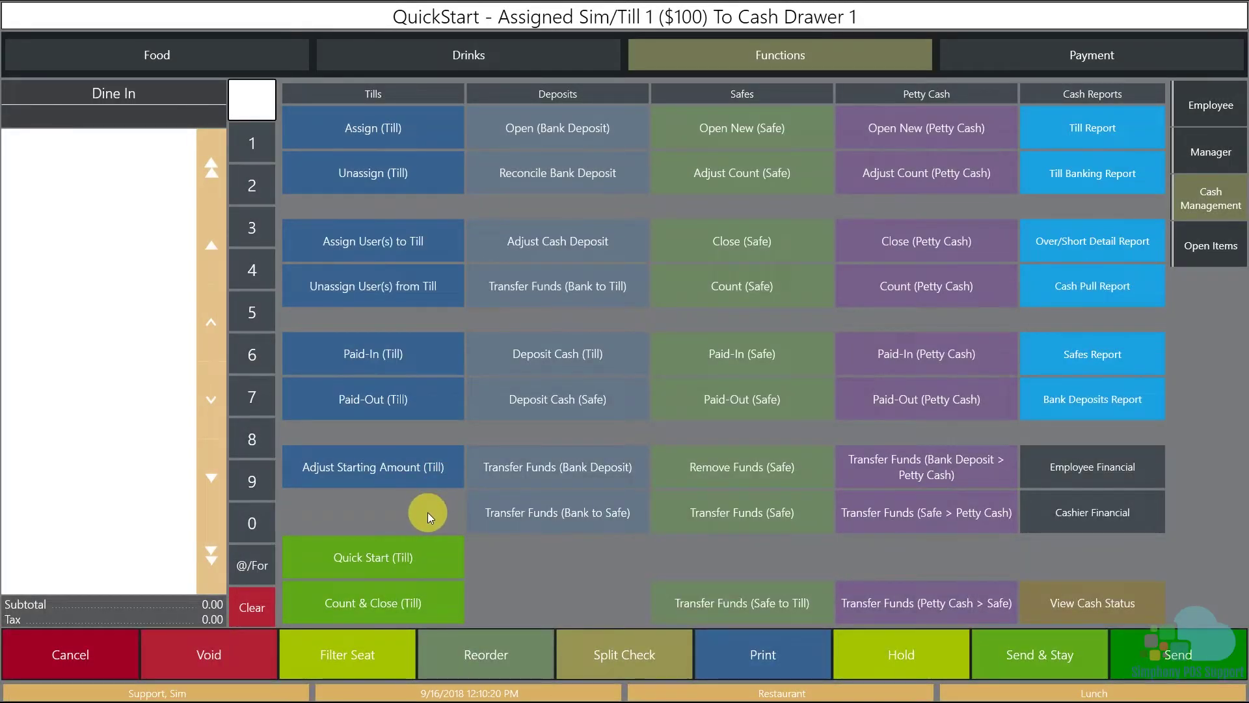
Step: Start a dine-in check for one guest with an American Breakfast for seat 1, eggs cooked Over Hard
{"action": "left_click", "coordinate": [215, 59]}
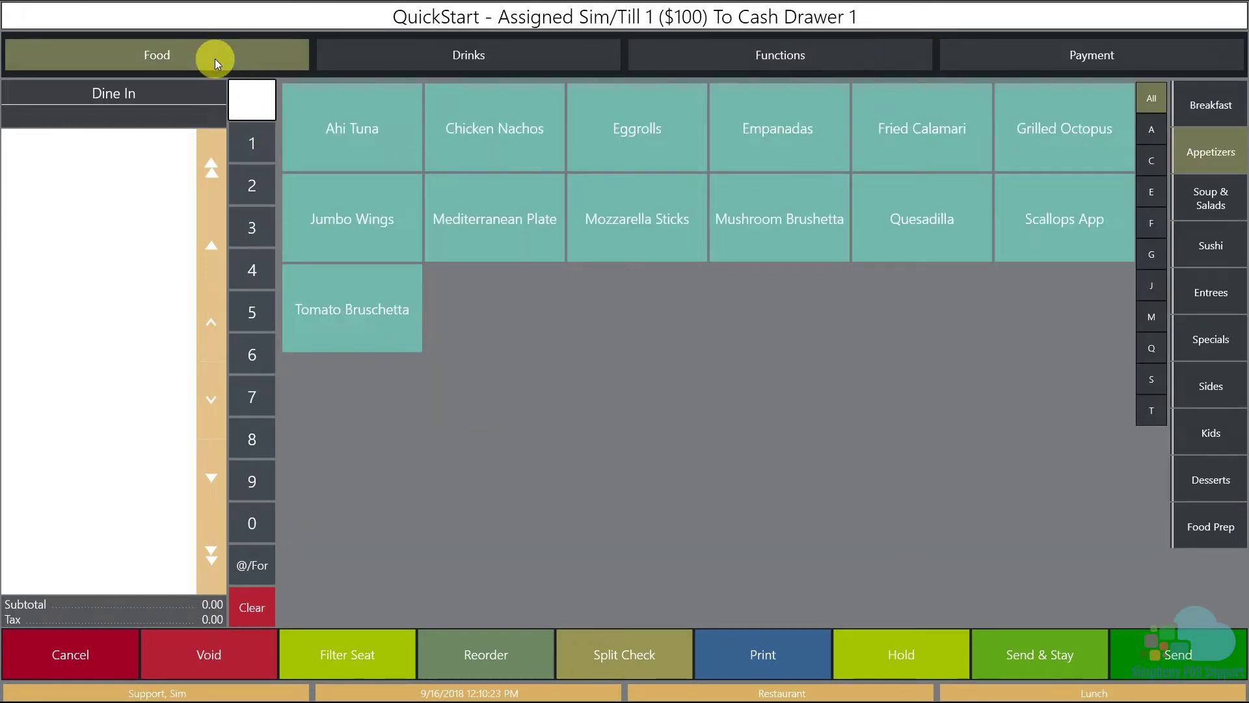
{"action": "left_click", "coordinate": [1209, 102]}
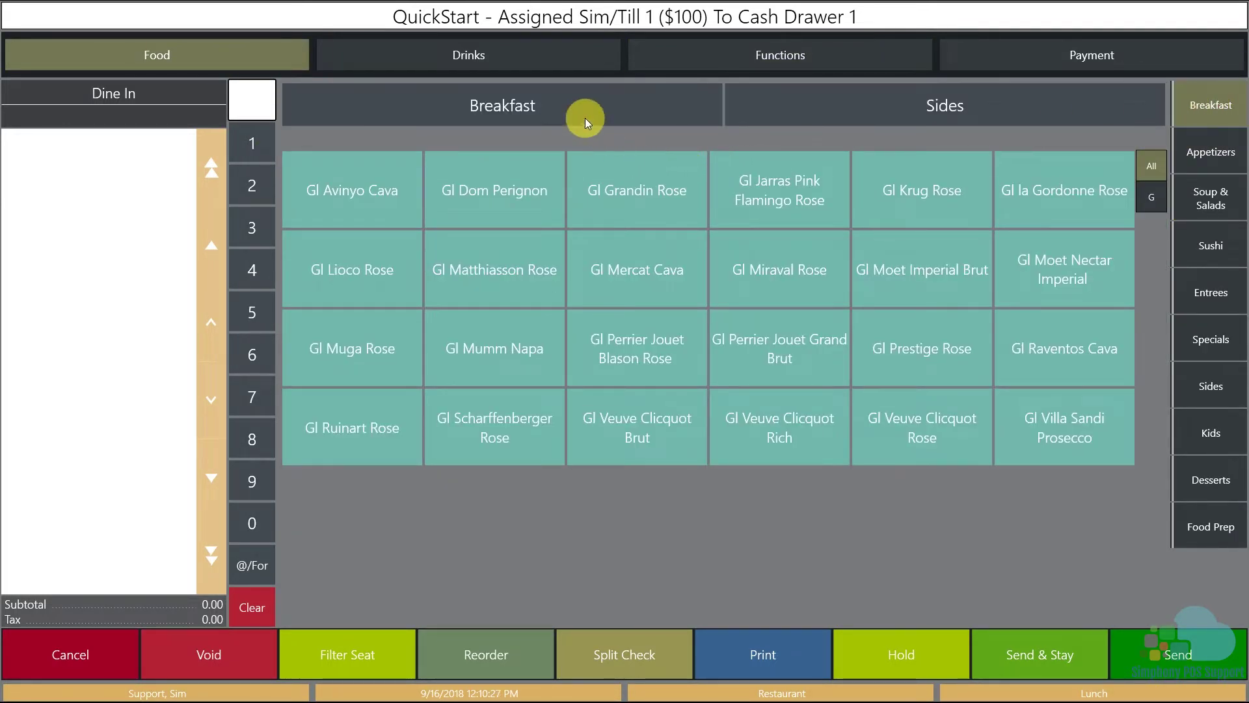
{"action": "left_click", "coordinate": [585, 118]}
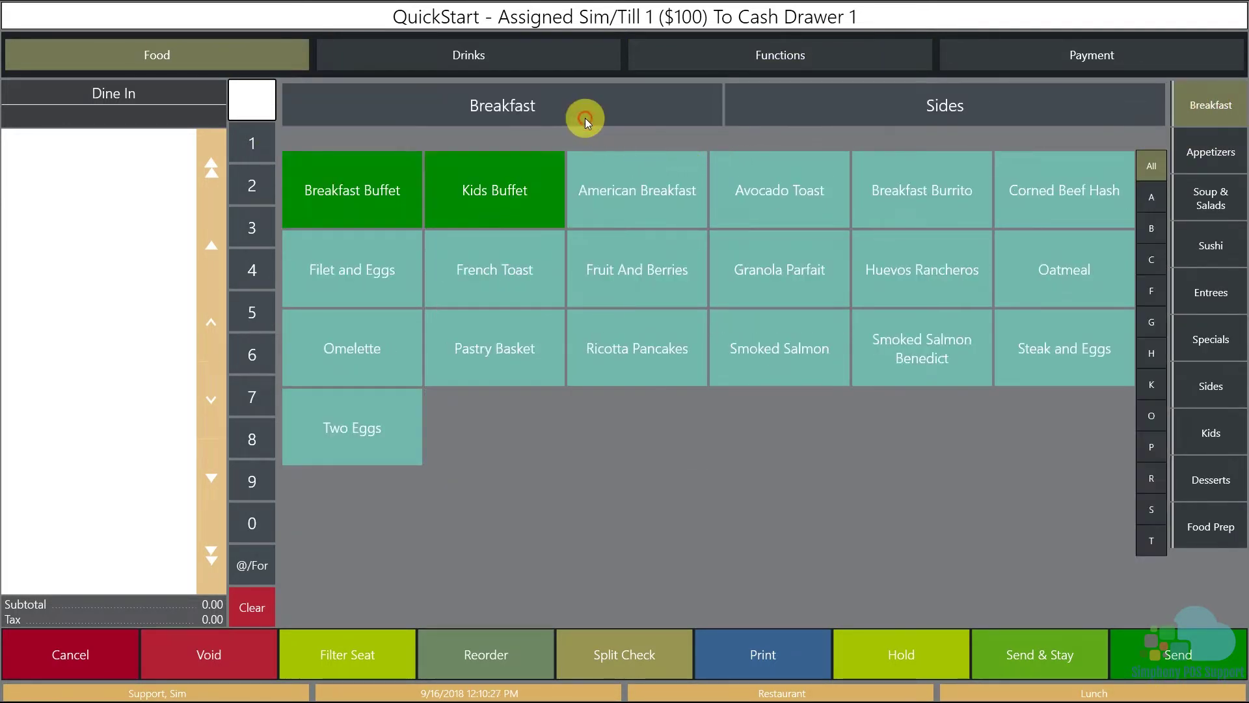
{"action": "left_click", "coordinate": [615, 210]}
{"action": "left_click", "coordinate": [551, 390]}
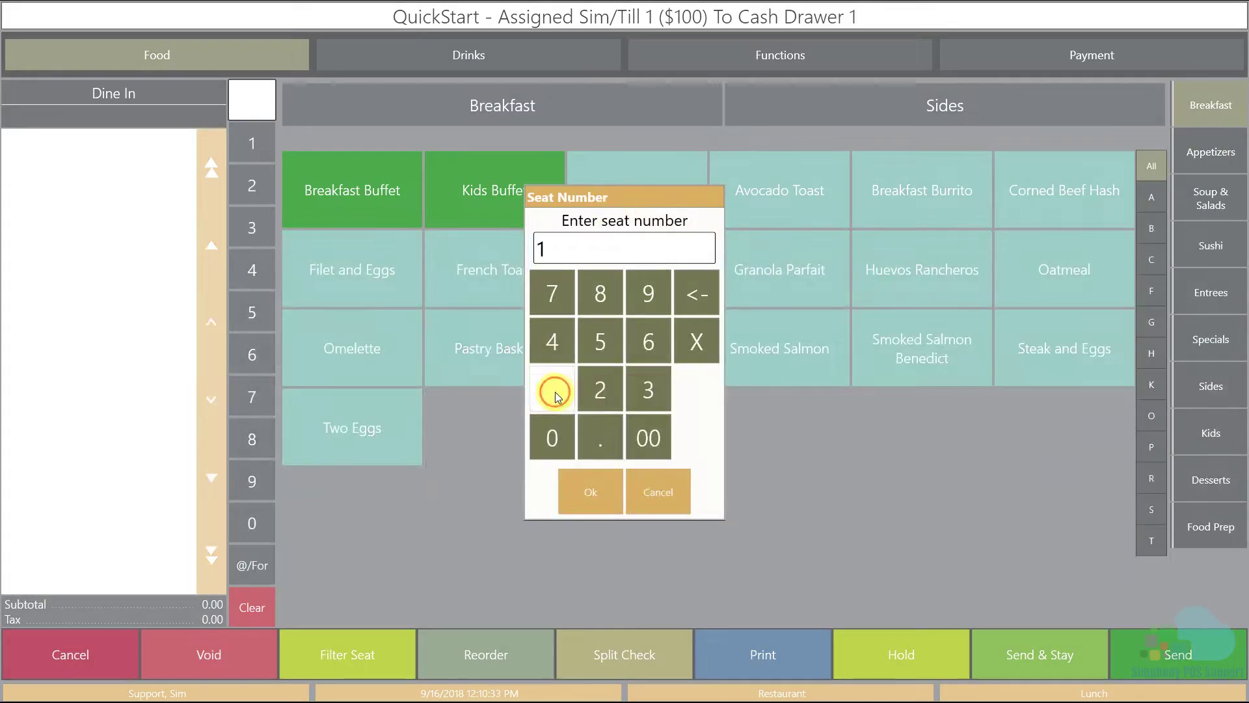
{"action": "left_click", "coordinate": [590, 493]}
{"action": "left_click", "coordinate": [554, 390]}
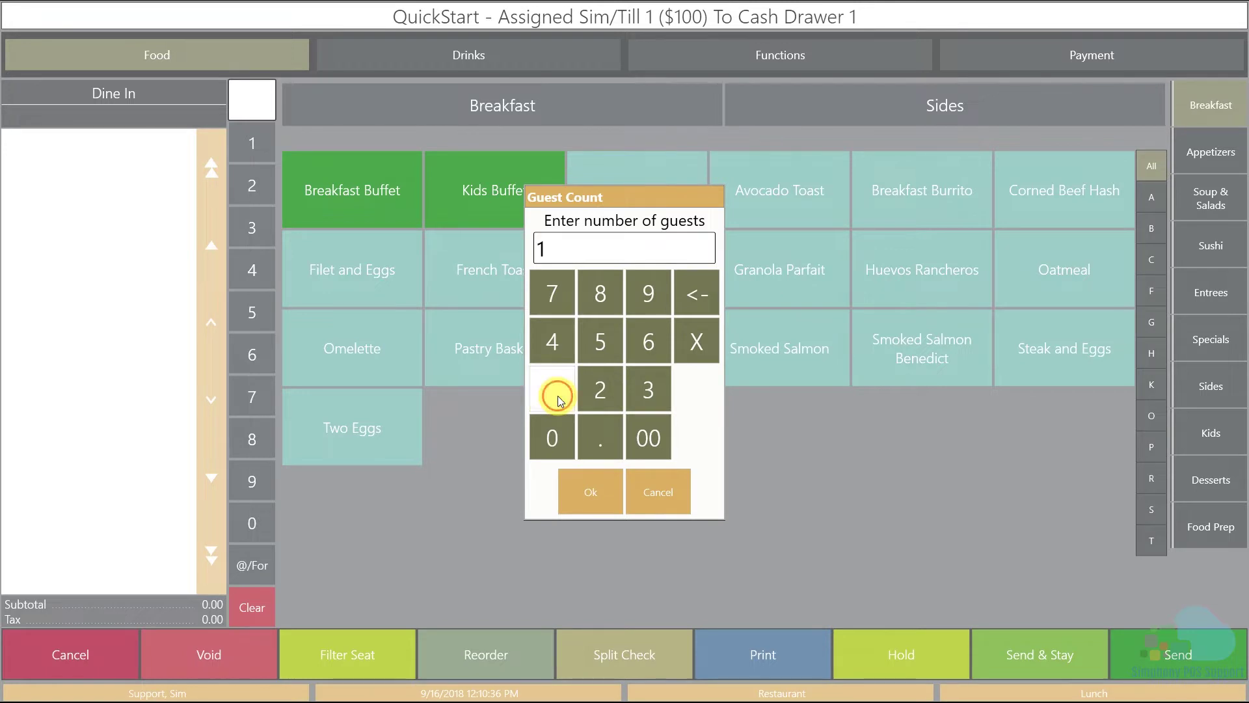
{"action": "left_click", "coordinate": [590, 489]}
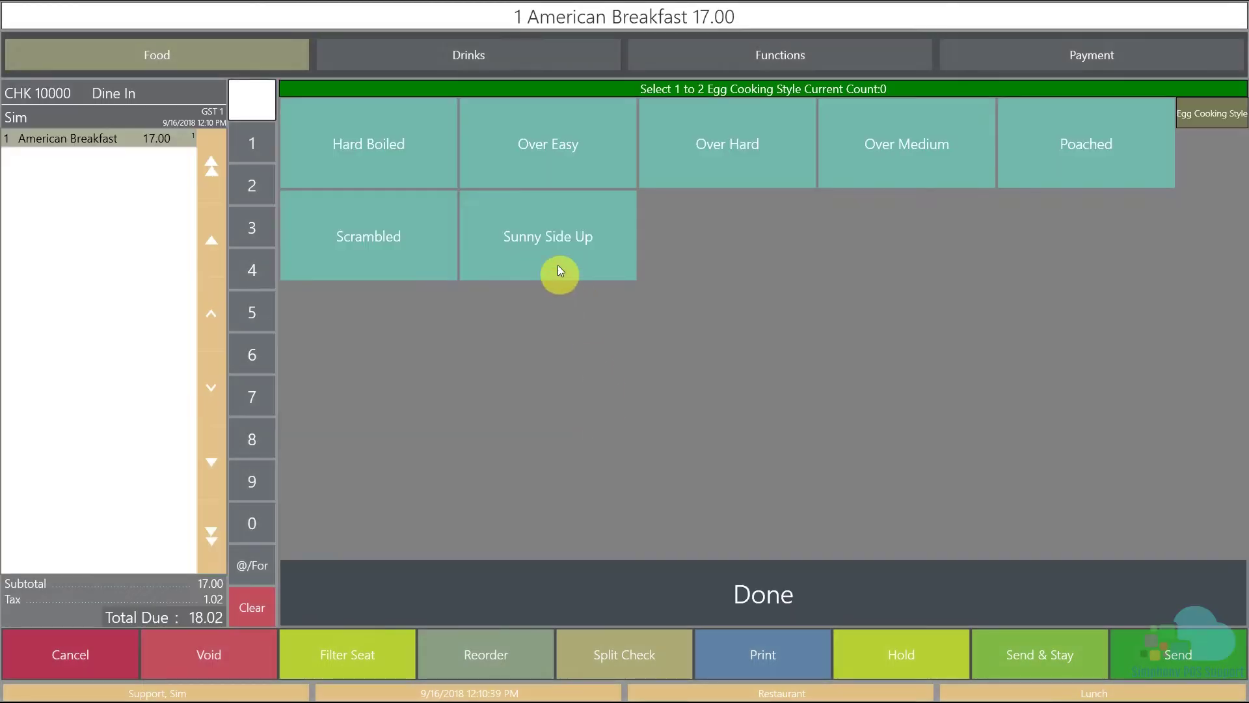
{"action": "left_click", "coordinate": [730, 155]}
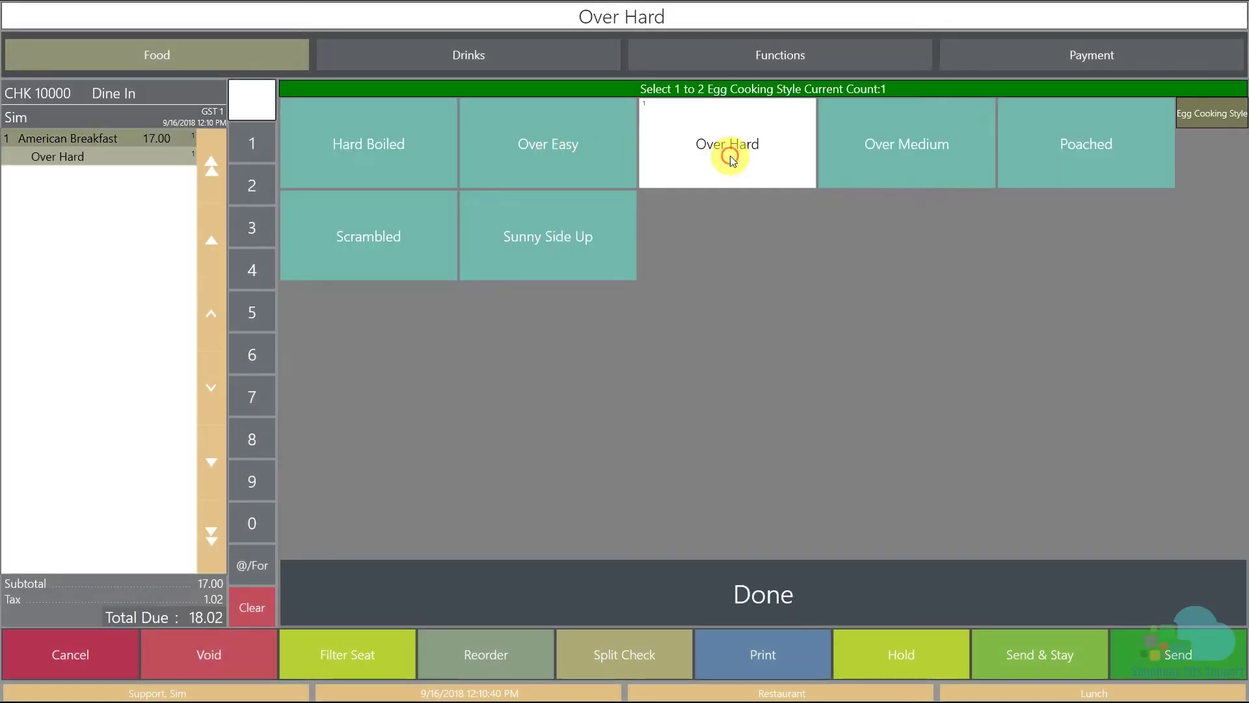
{"action": "left_click", "coordinate": [747, 582]}
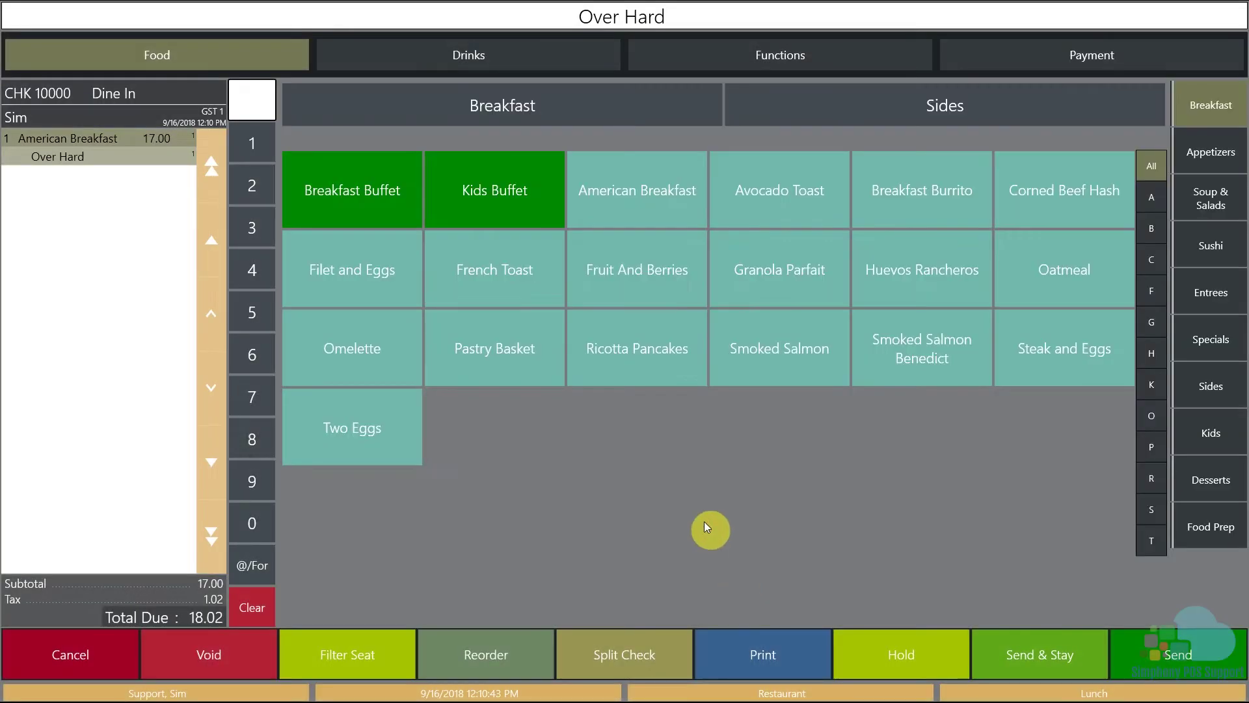
Step: Add a Pastry Basket for seat 1 and settle the check with exact cash
{"action": "left_click", "coordinate": [525, 359]}
{"action": "left_click", "coordinate": [555, 402]}
{"action": "left_click", "coordinate": [592, 492]}
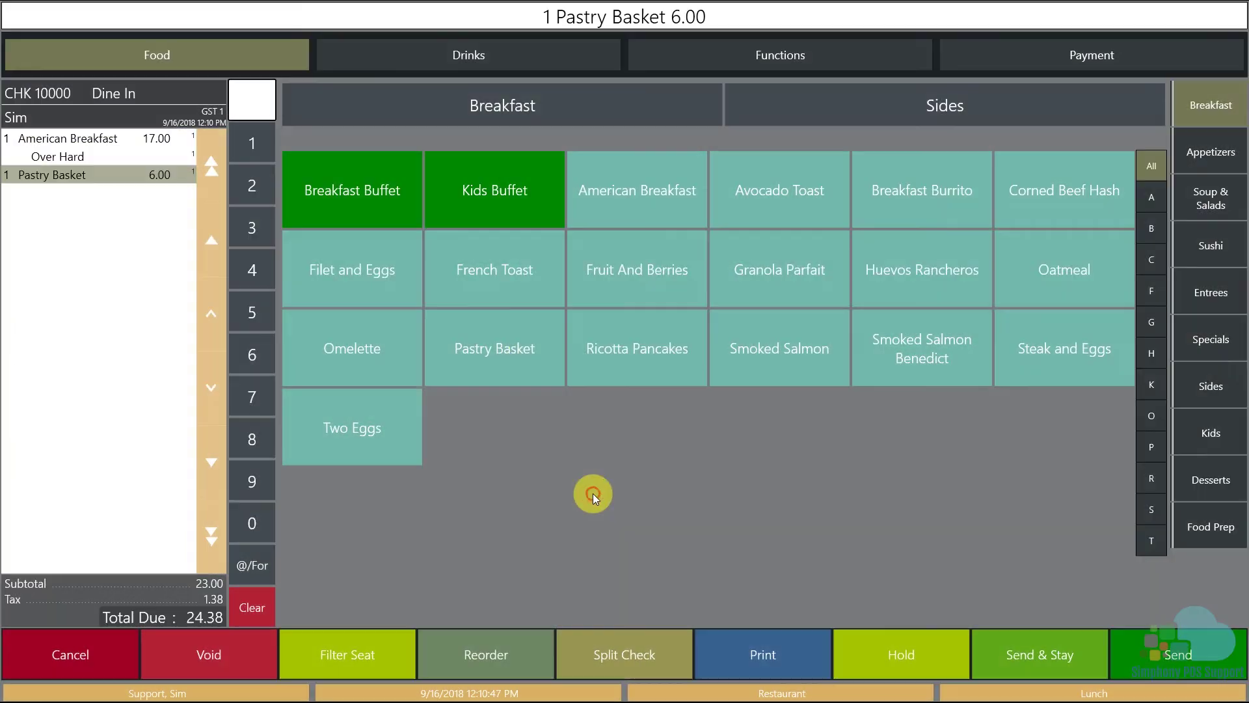
{"action": "left_click", "coordinate": [1061, 59]}
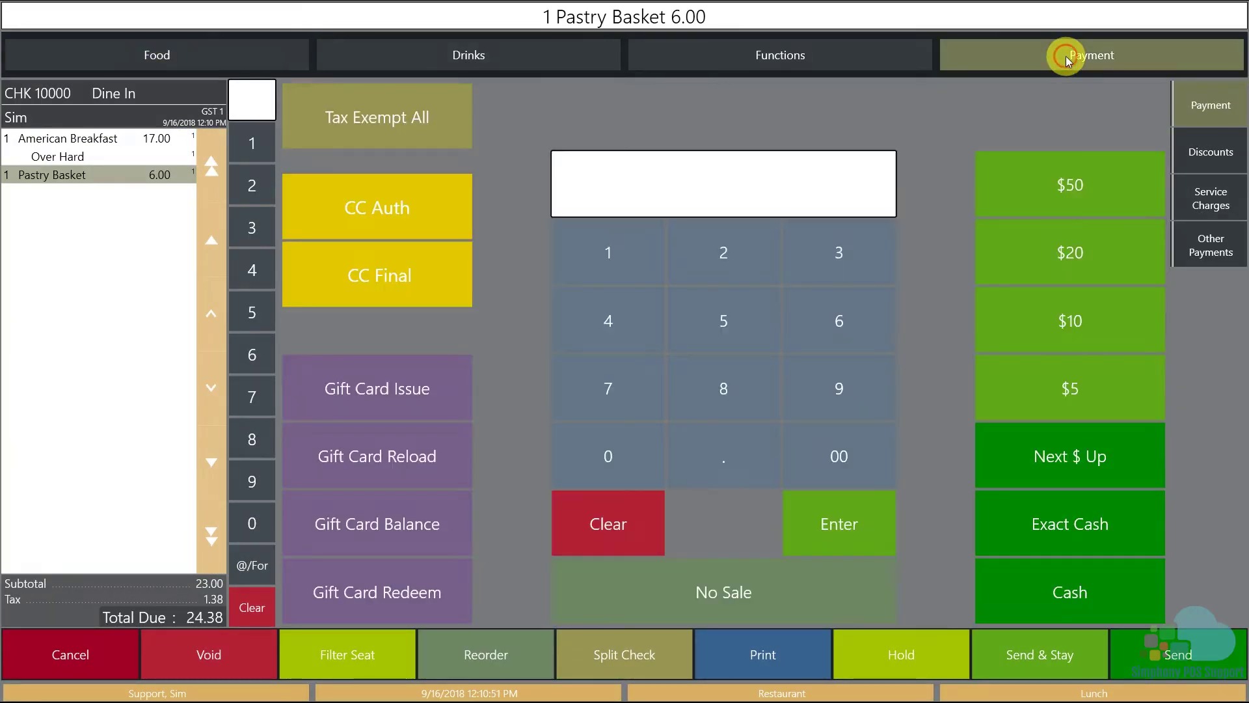
{"action": "left_click", "coordinate": [1050, 518]}
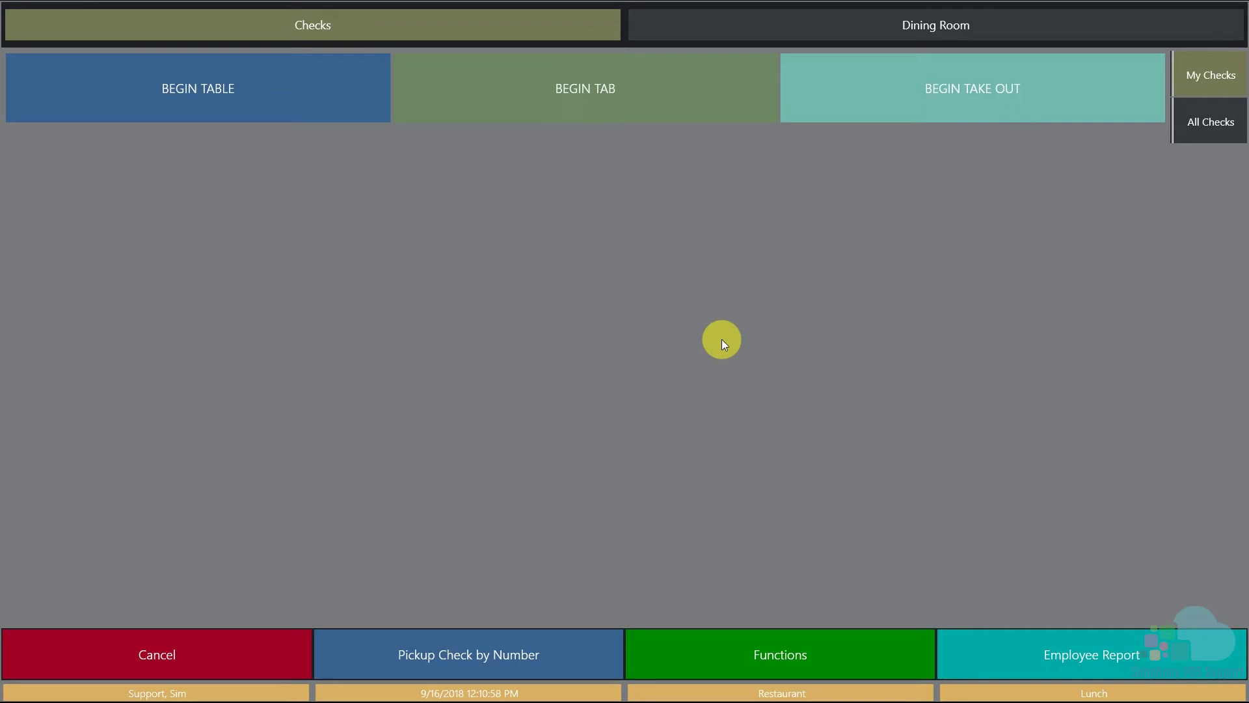
Step: Reopen Cash Management and review the receptacle balances following the cash sale
{"action": "left_click", "coordinate": [798, 657]}
{"action": "left_click", "coordinate": [1193, 202]}
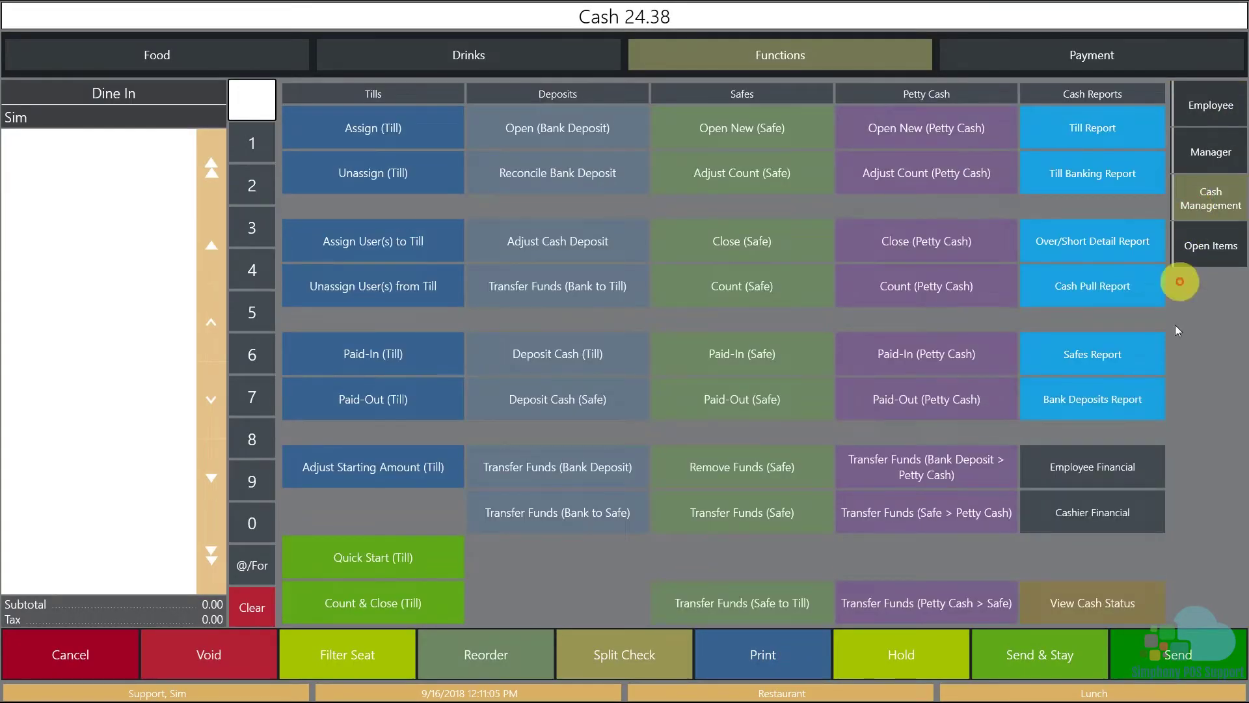
{"action": "left_click", "coordinate": [1099, 601]}
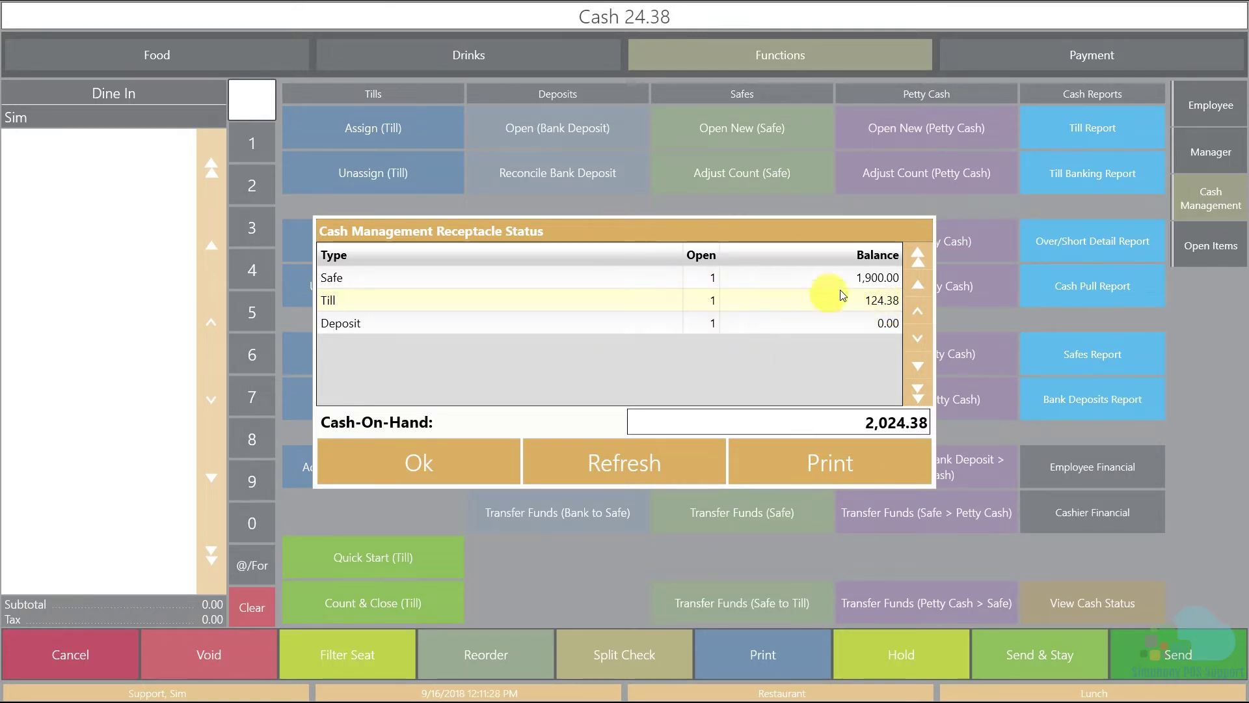
{"action": "left_click", "coordinate": [446, 457]}
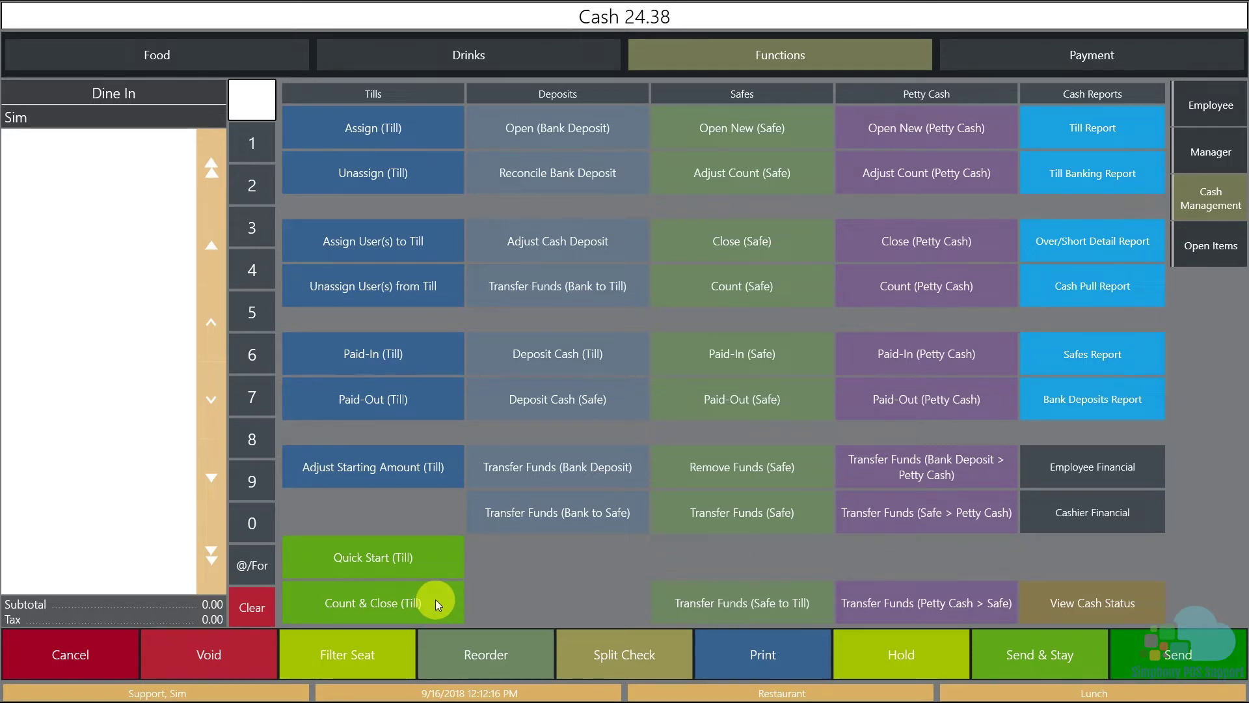
Step: Start Count & Close for Till 1 ($100) with a count reference, and enter a count of 4 for Dollars on the cash sheet
{"action": "left_click", "coordinate": [436, 600]}
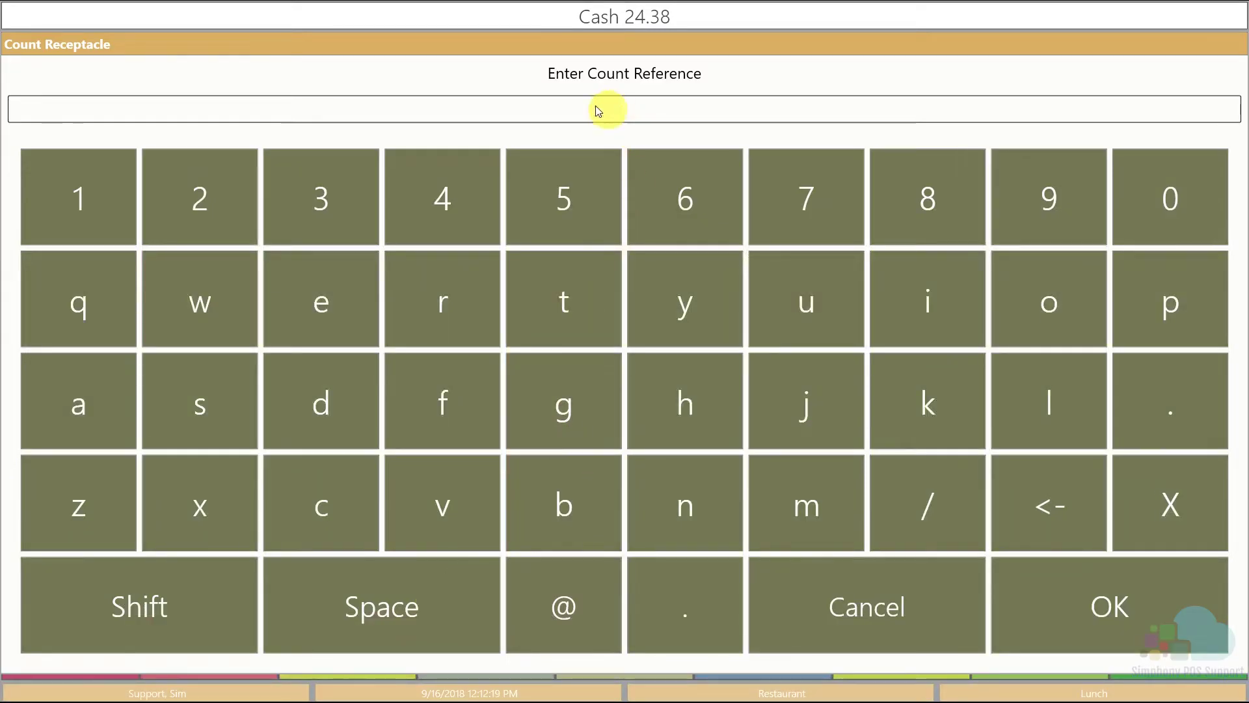
{"action": "left_click", "coordinate": [826, 505]}
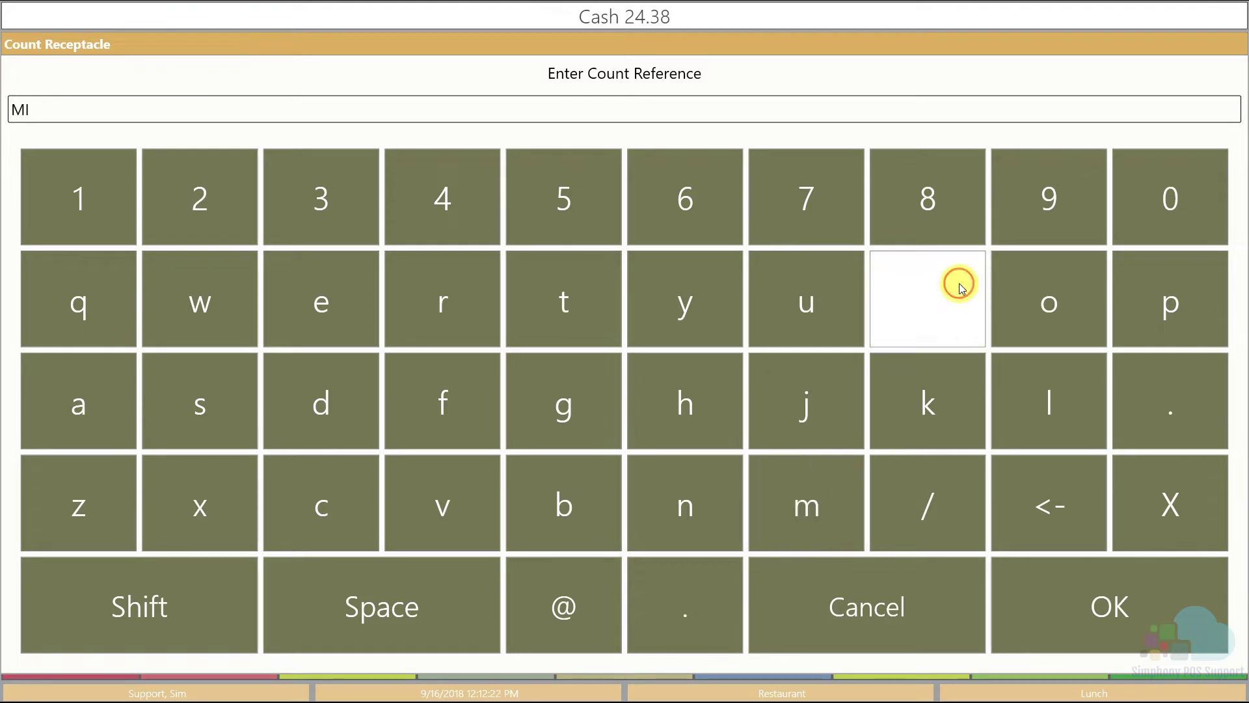
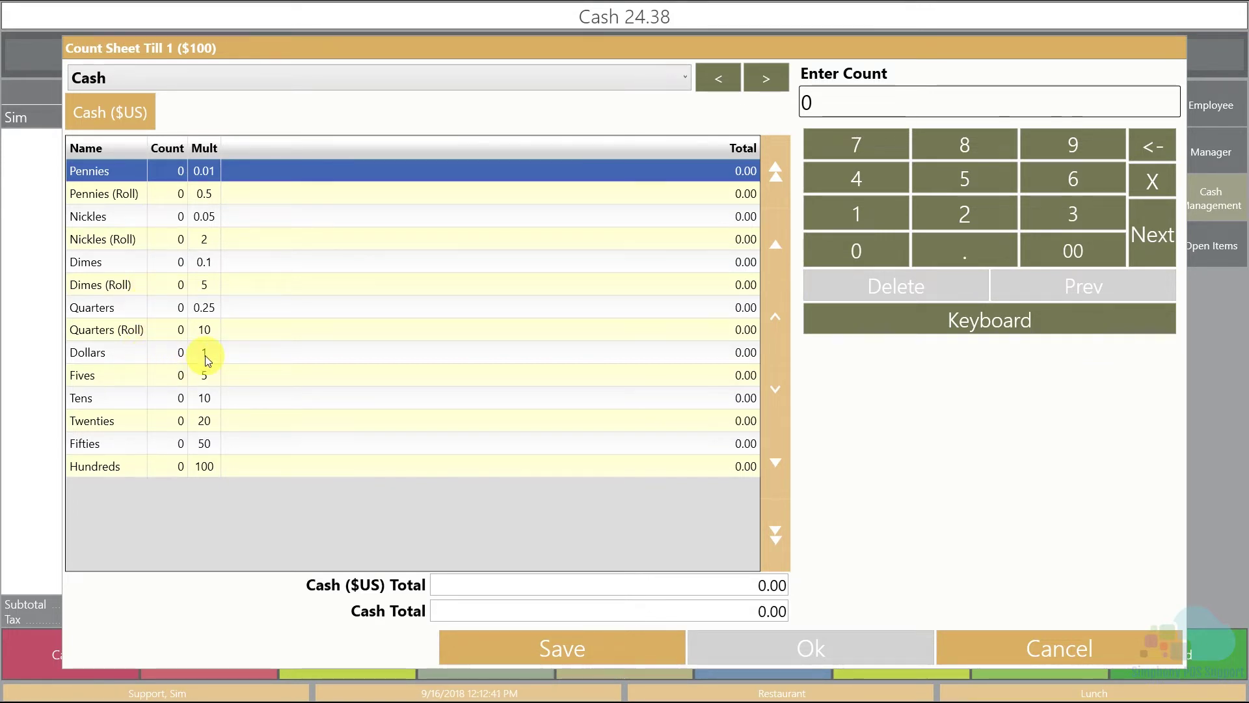
{"action": "left_click", "coordinate": [1153, 234]}
{"action": "left_click", "coordinate": [1153, 233]}
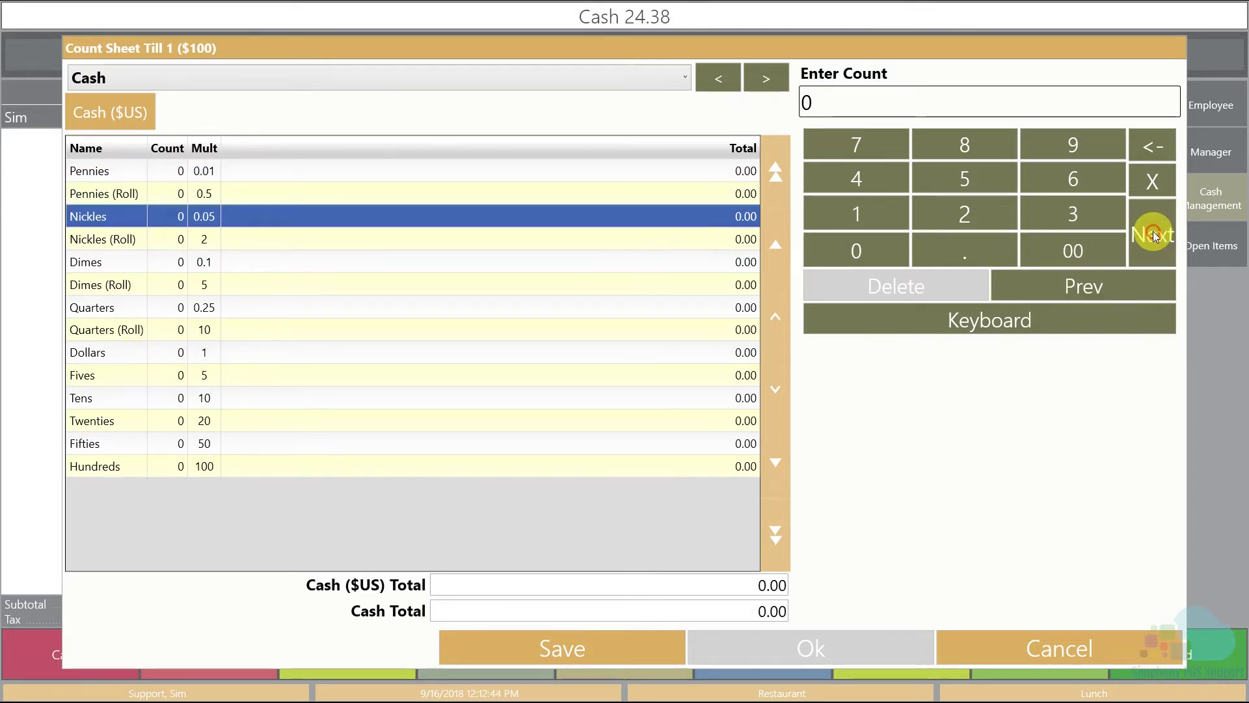
{"action": "left_click", "coordinate": [1152, 233]}
{"action": "left_click", "coordinate": [1152, 234]}
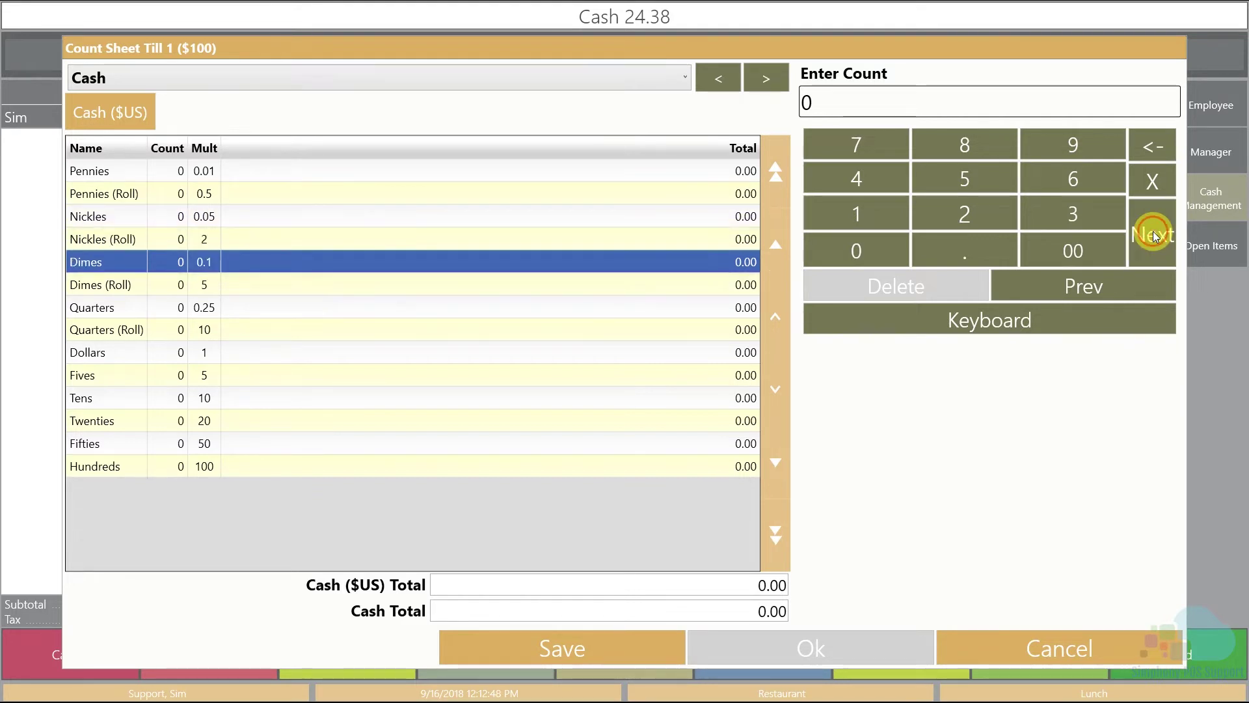
{"action": "left_click", "coordinate": [1153, 233]}
{"action": "left_click", "coordinate": [1153, 234]}
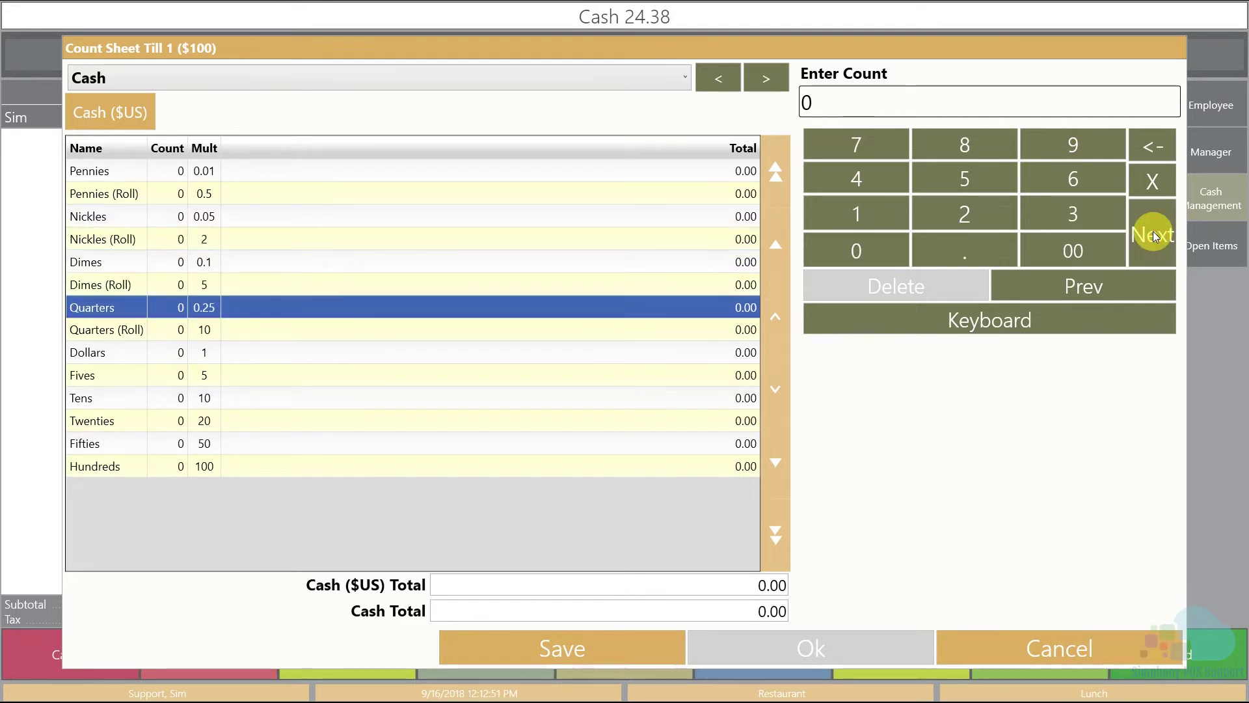
{"action": "left_click", "coordinate": [1153, 233]}
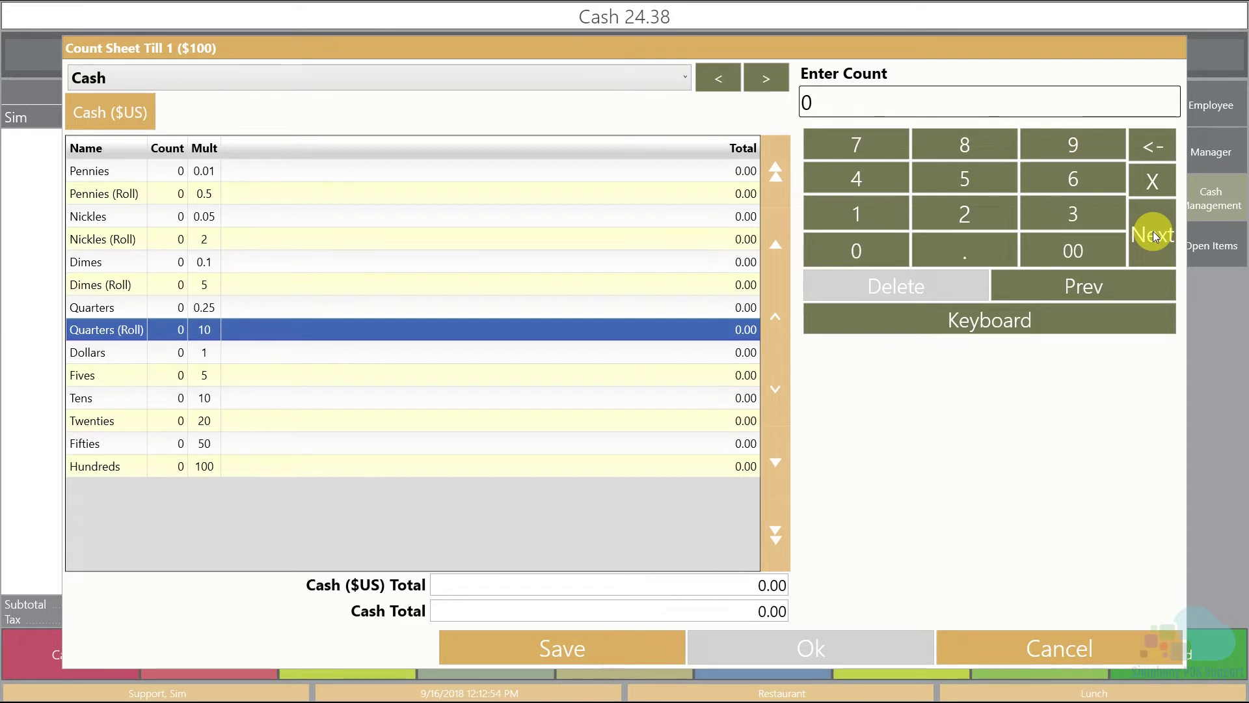
{"action": "left_click", "coordinate": [1153, 231]}
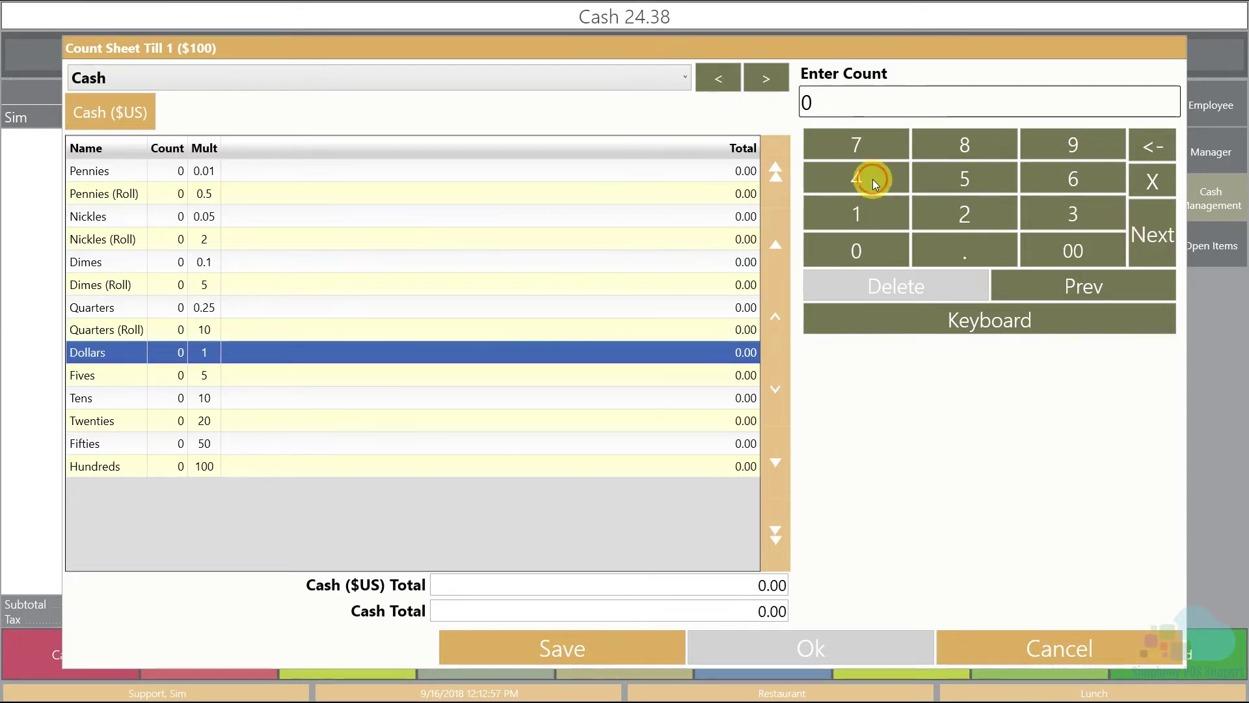
{"action": "left_click", "coordinate": [873, 179]}
{"action": "left_click", "coordinate": [1150, 234]}
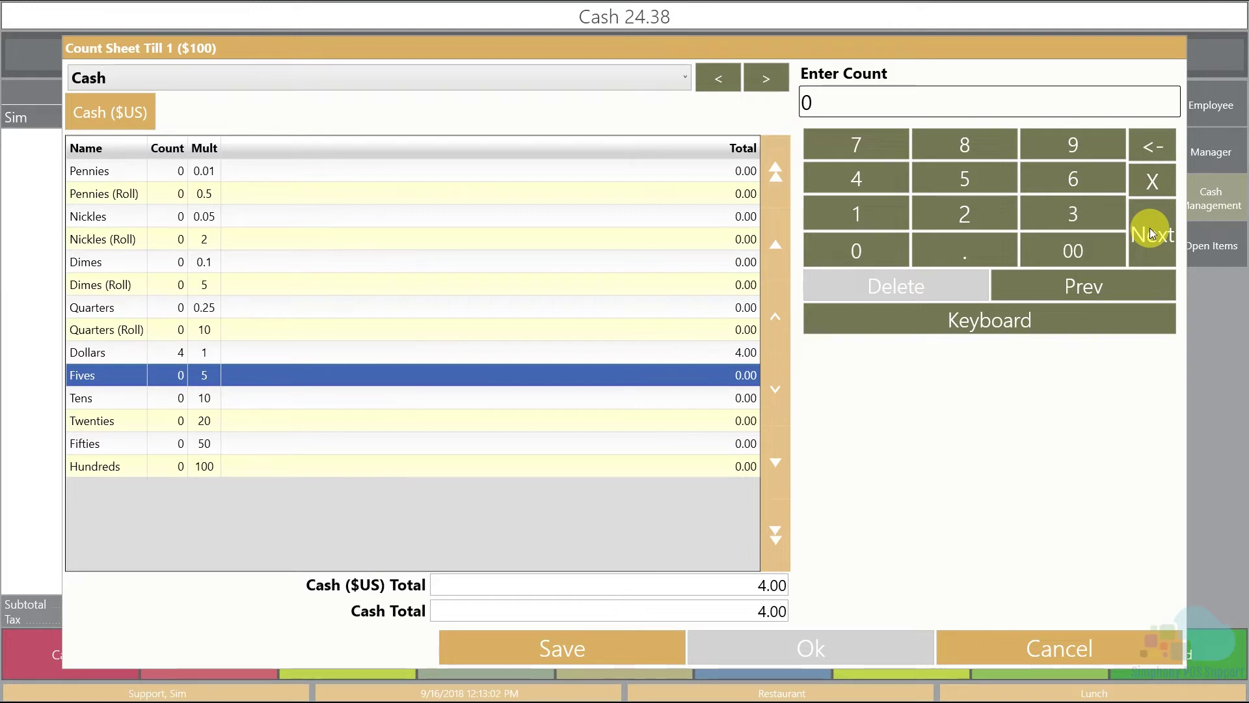
Step: Enter counts of 2 for Tens and 1 for Hundreds, and accept the count sheet without an over/short reason to close the till
{"action": "left_click", "coordinate": [1149, 227]}
{"action": "left_click", "coordinate": [973, 218]}
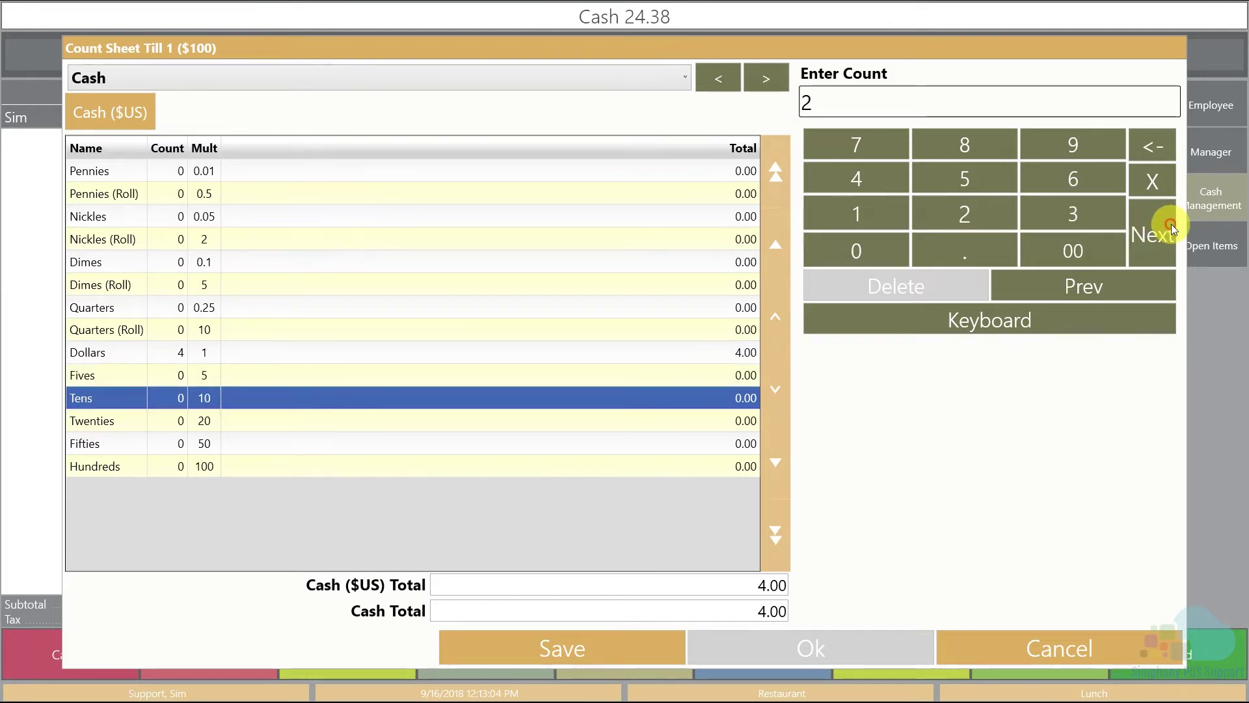
{"action": "left_click", "coordinate": [1158, 224]}
{"action": "left_click", "coordinate": [1159, 225]}
{"action": "left_click", "coordinate": [1162, 226]}
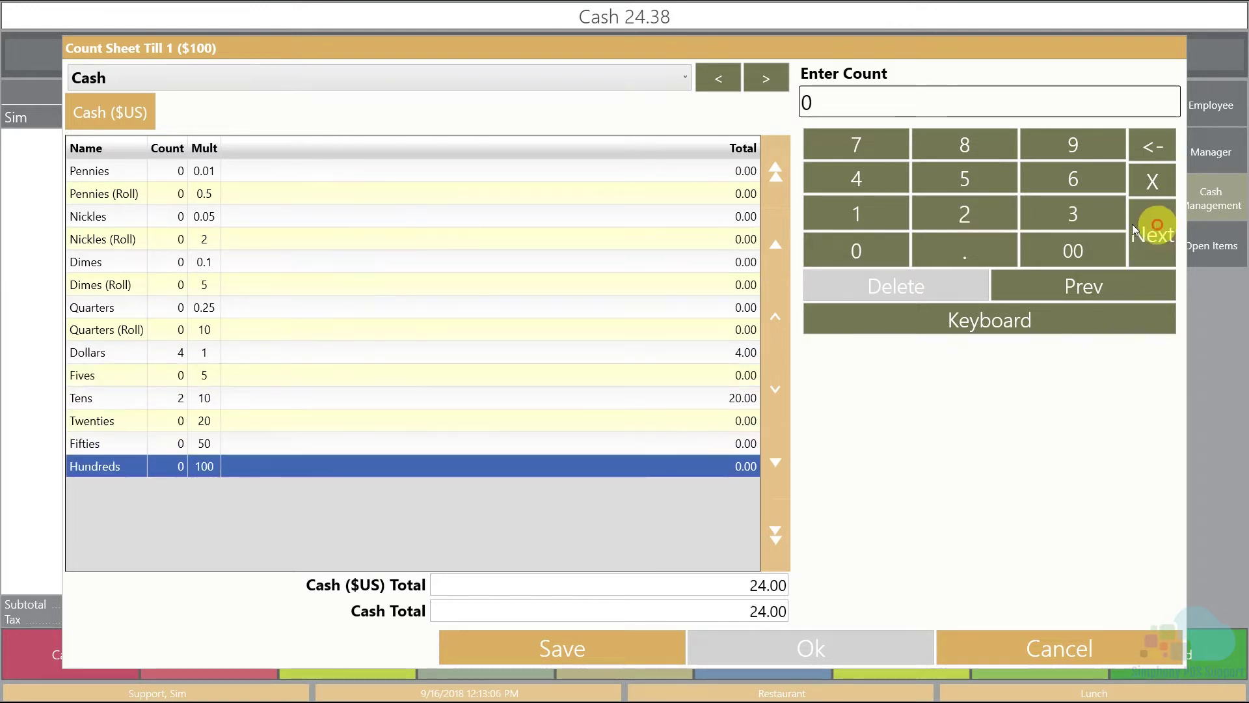
{"action": "left_click", "coordinate": [883, 215]}
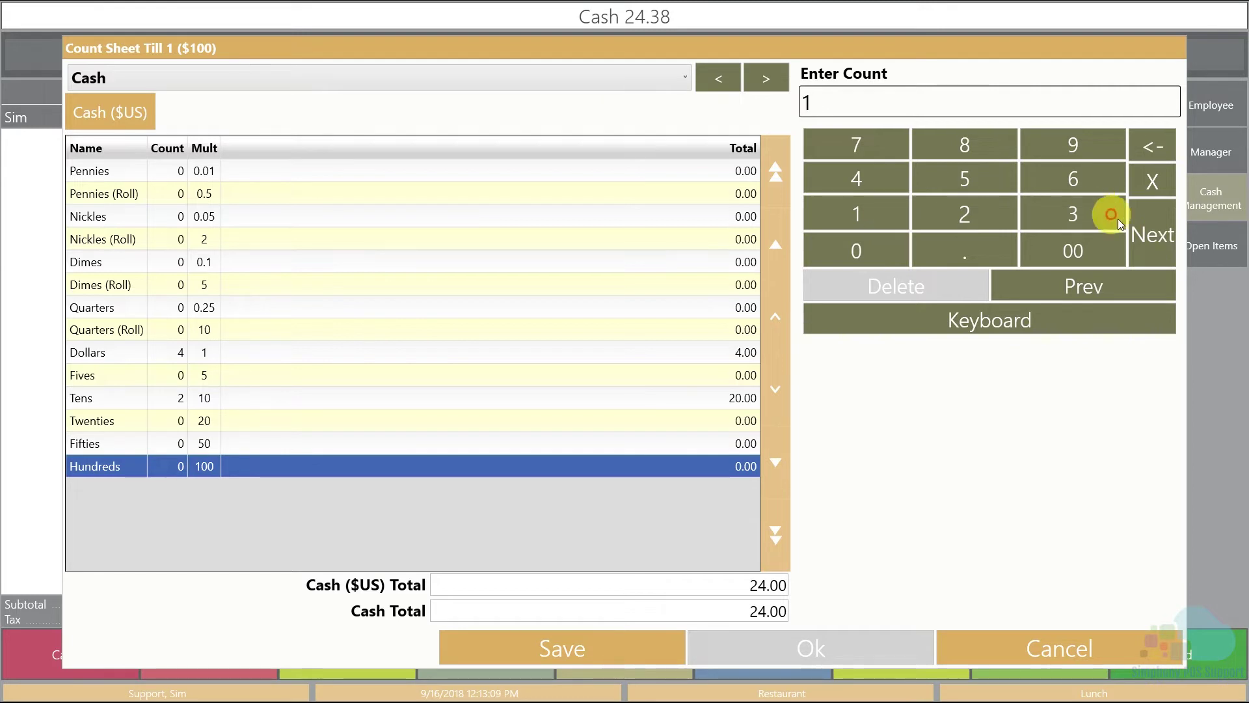
{"action": "left_click", "coordinate": [1152, 233]}
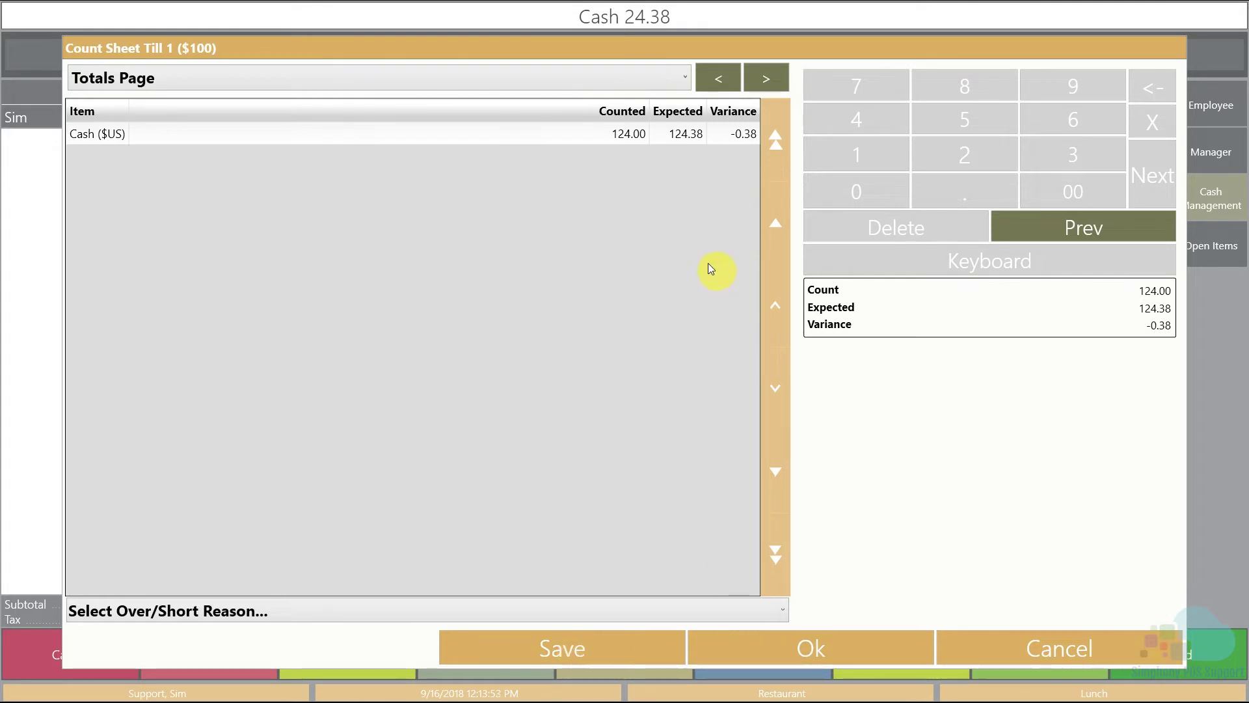
{"action": "left_click", "coordinate": [813, 642]}
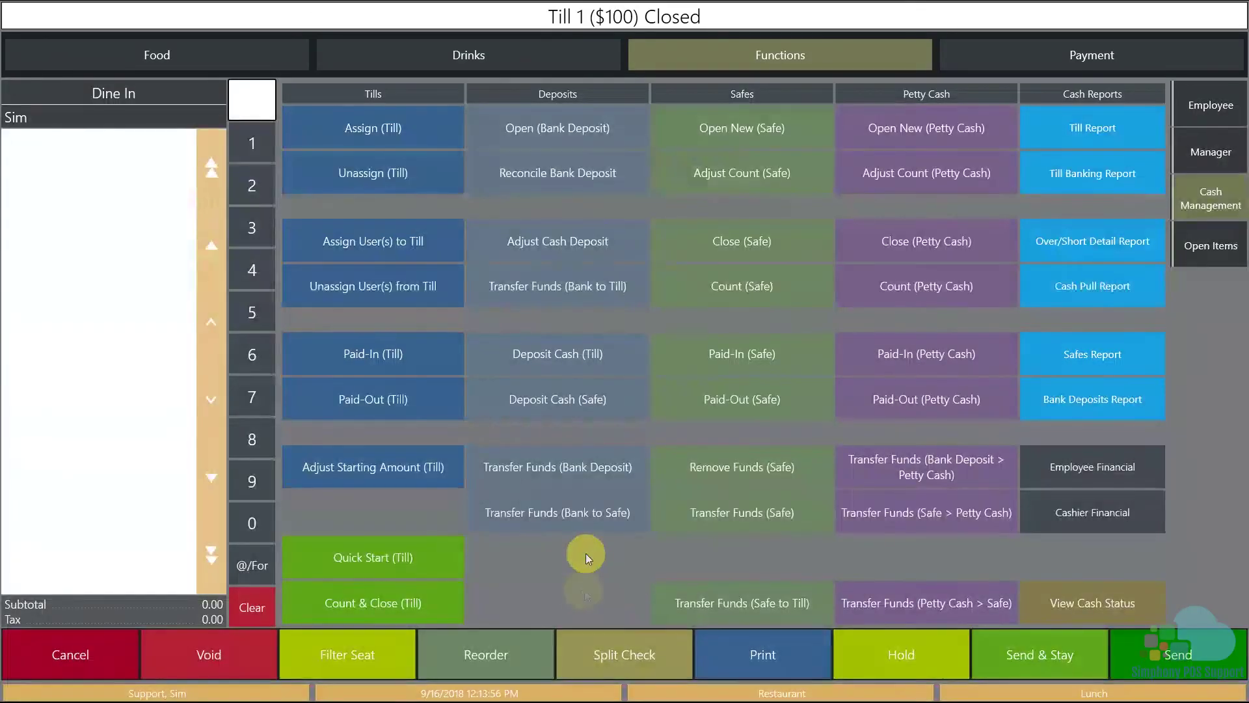
Step: Reconcile and close the AM bank deposit, reviewing the receptacle balances before and after
{"action": "left_click", "coordinate": [1070, 610]}
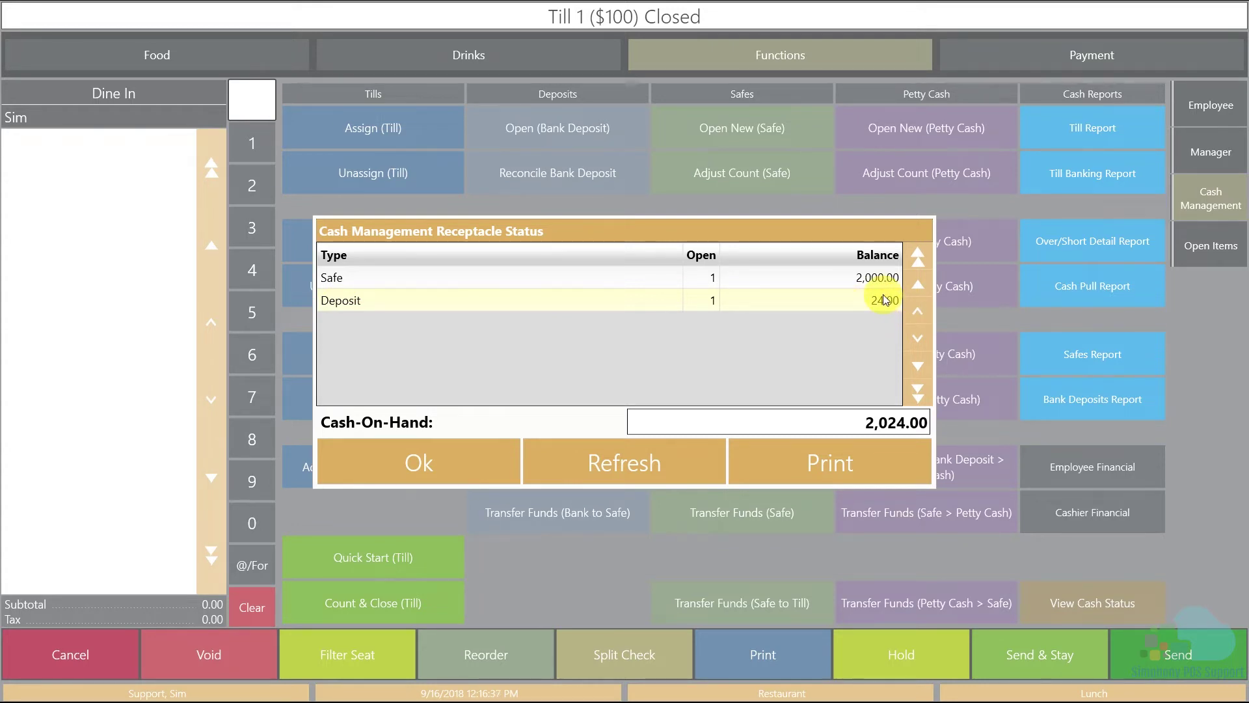
{"action": "left_click", "coordinate": [438, 469]}
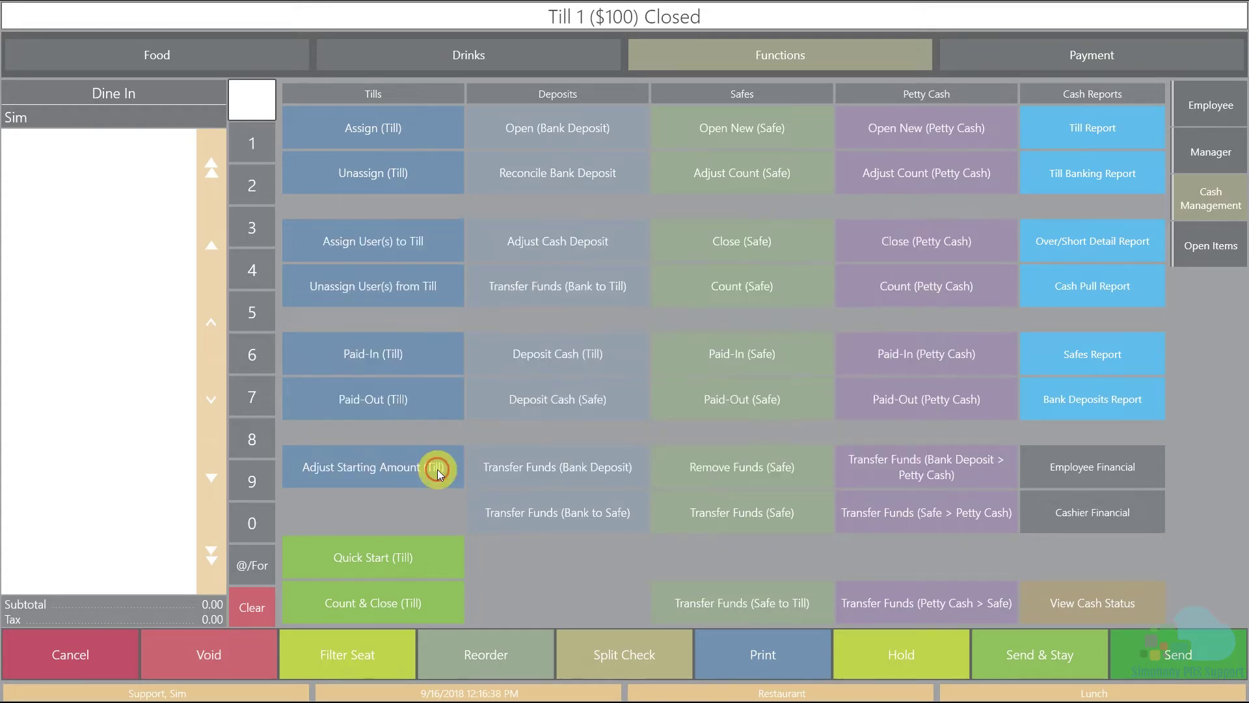
{"action": "left_click", "coordinate": [589, 182]}
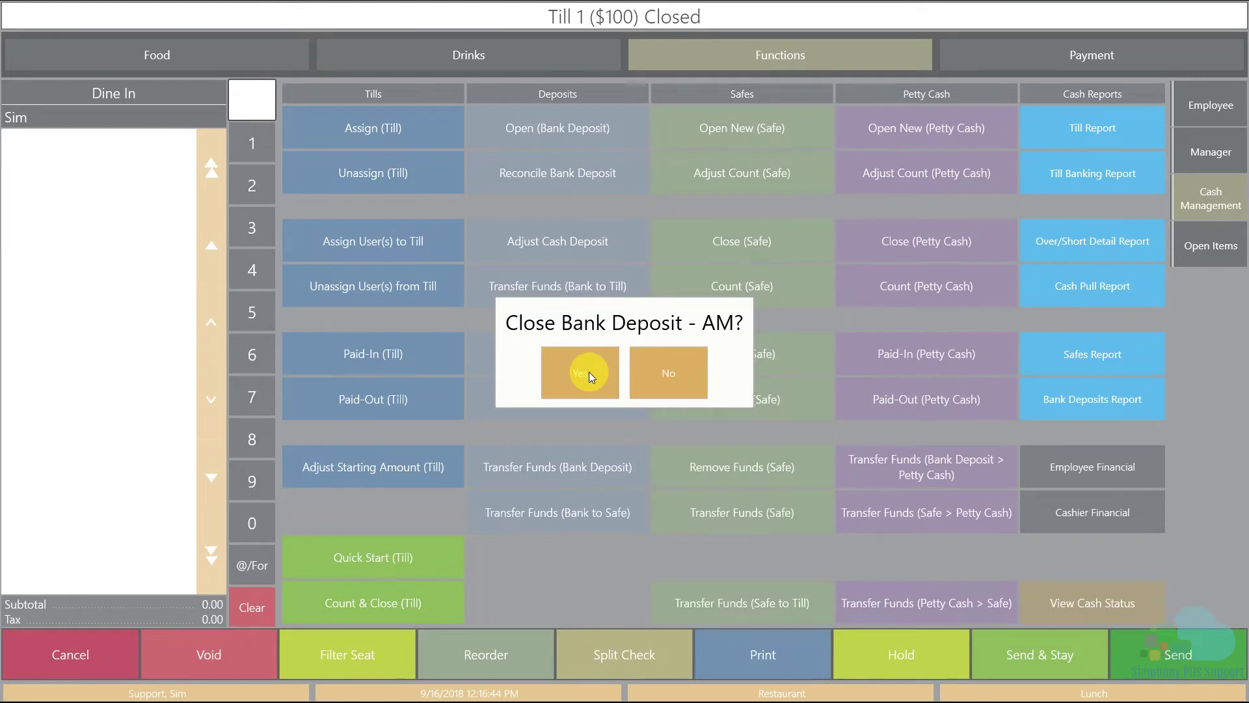
{"action": "left_click", "coordinate": [589, 374]}
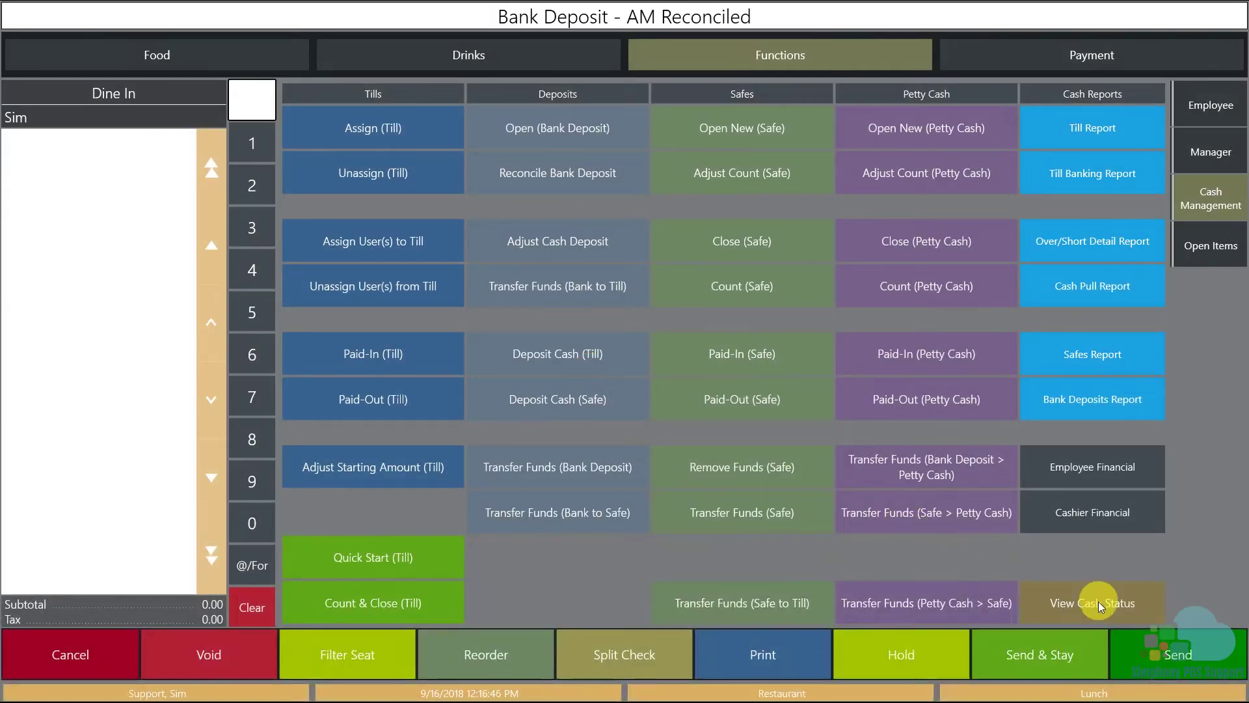
{"action": "left_click", "coordinate": [1098, 602]}
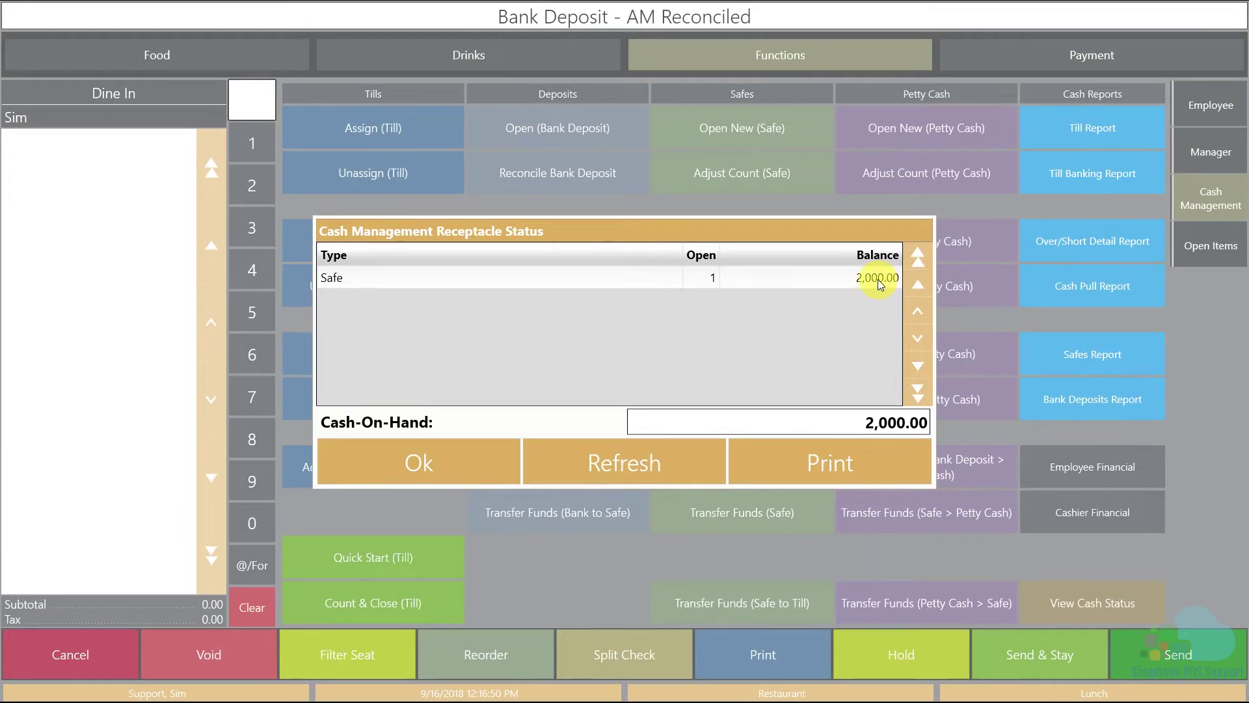
{"action": "left_click", "coordinate": [458, 459]}
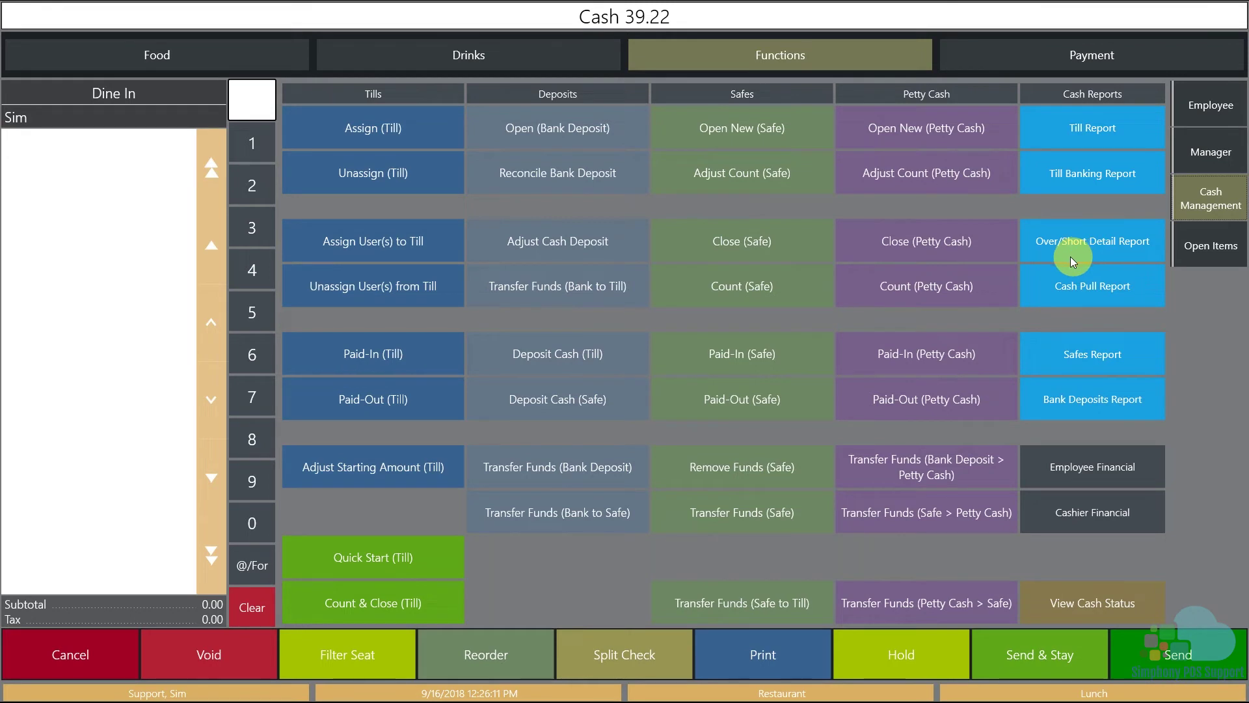
Step: Review the Over/Short Detail Report for all transaction types and check the current receptacle balances
{"action": "left_click", "coordinate": [1110, 253]}
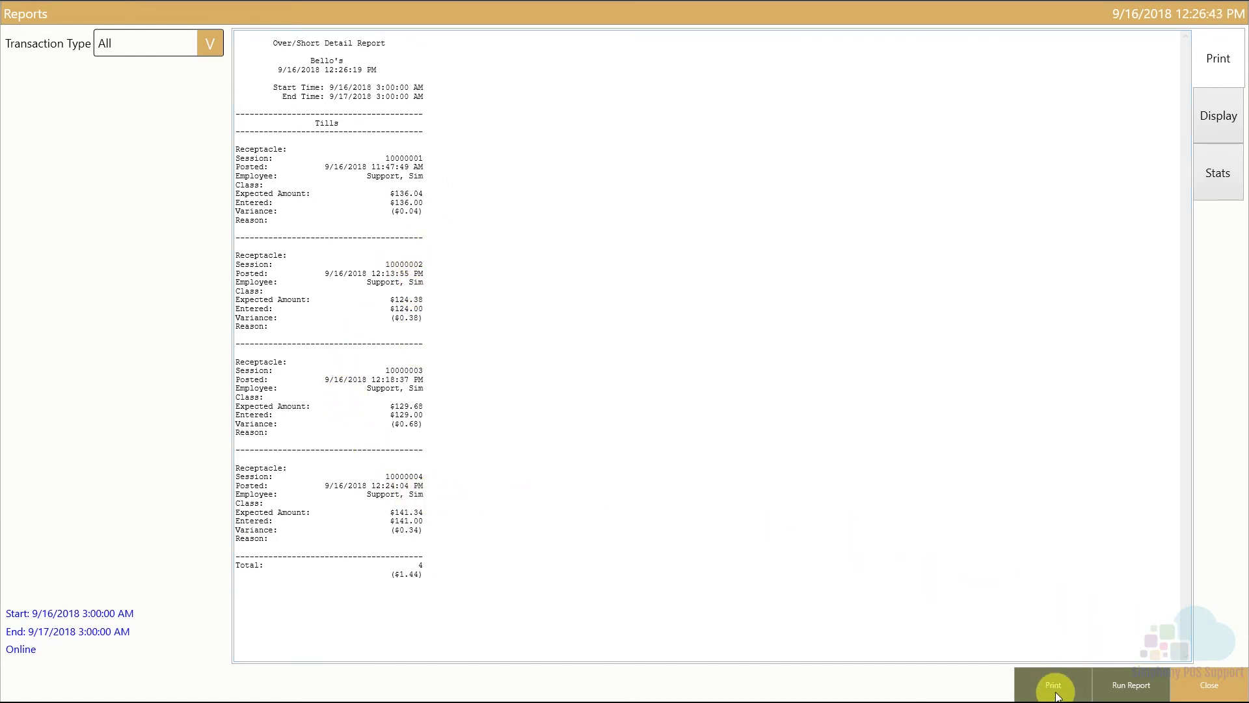
{"action": "left_click", "coordinate": [1209, 685]}
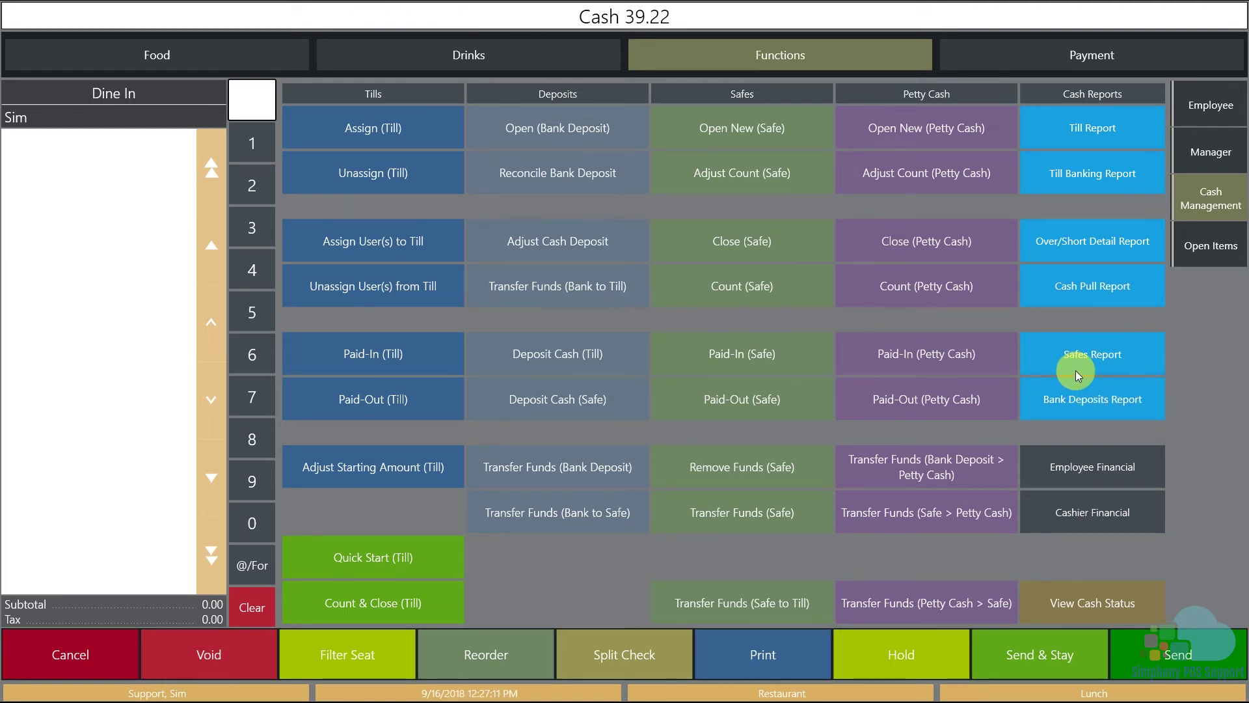
{"action": "left_click", "coordinate": [1078, 610]}
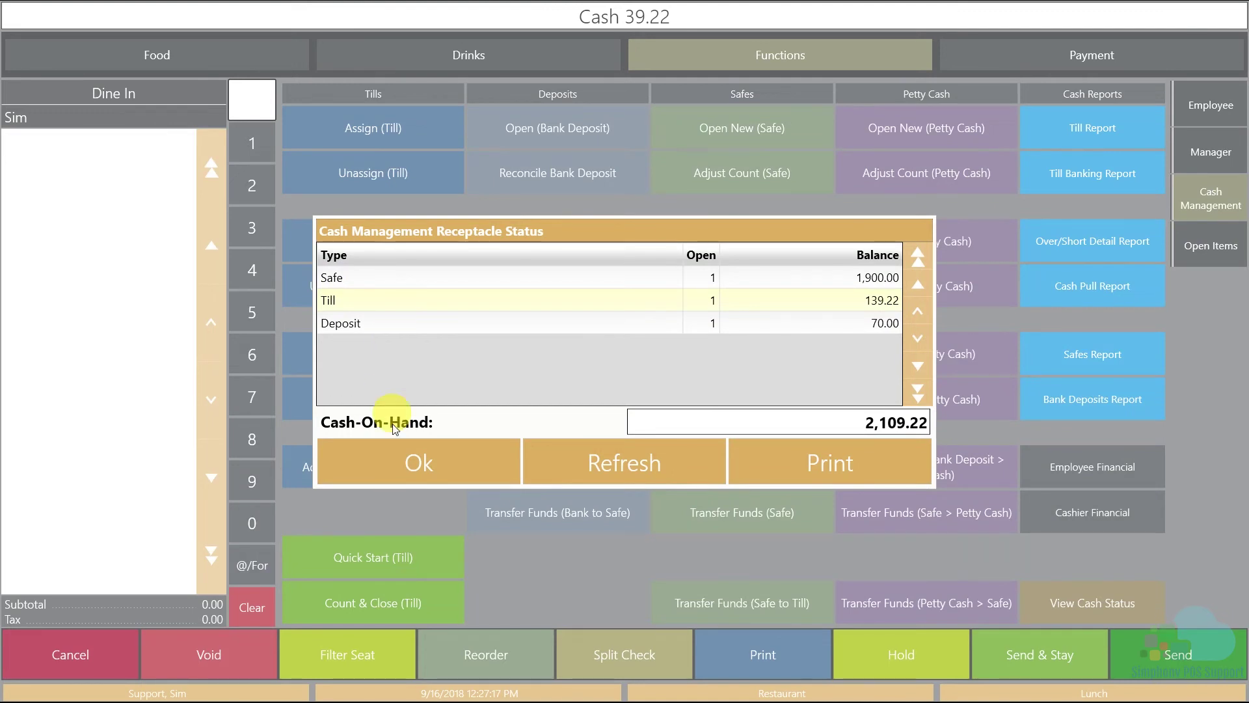
{"action": "left_click", "coordinate": [405, 465]}
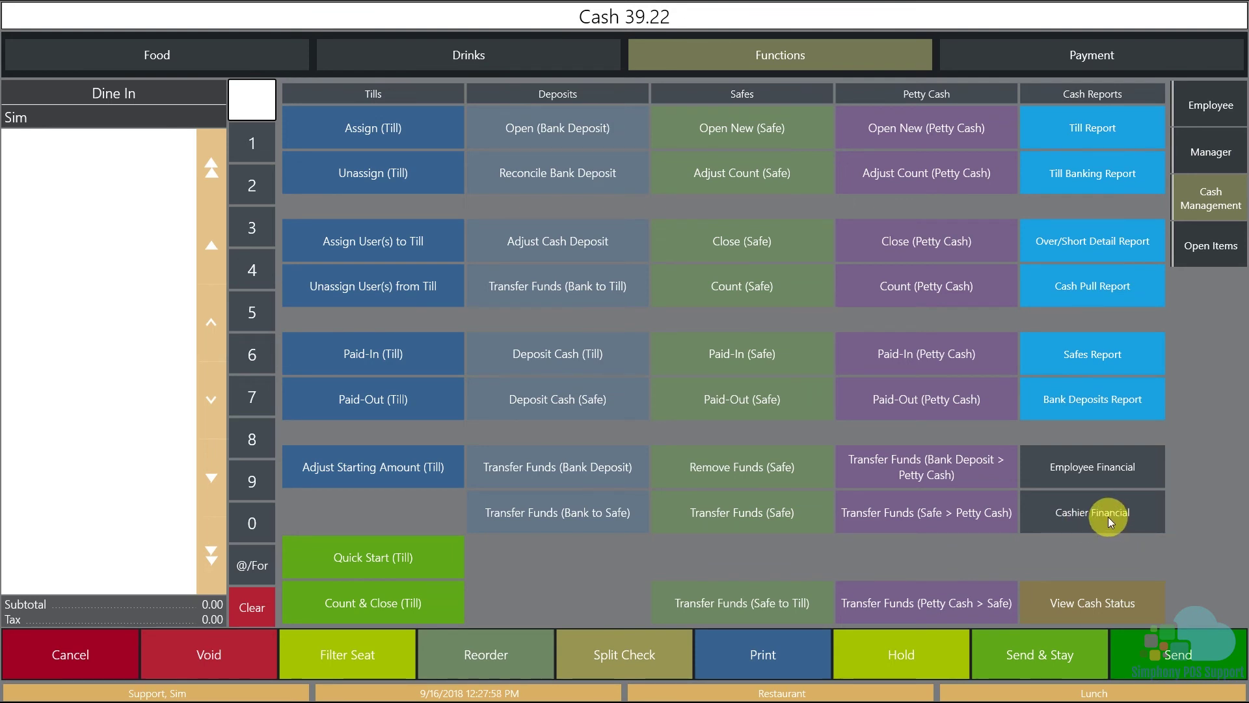
Step: Run the Employee Financial report for today at property level and review it down to the top selling items
{"action": "left_click", "coordinate": [1089, 481]}
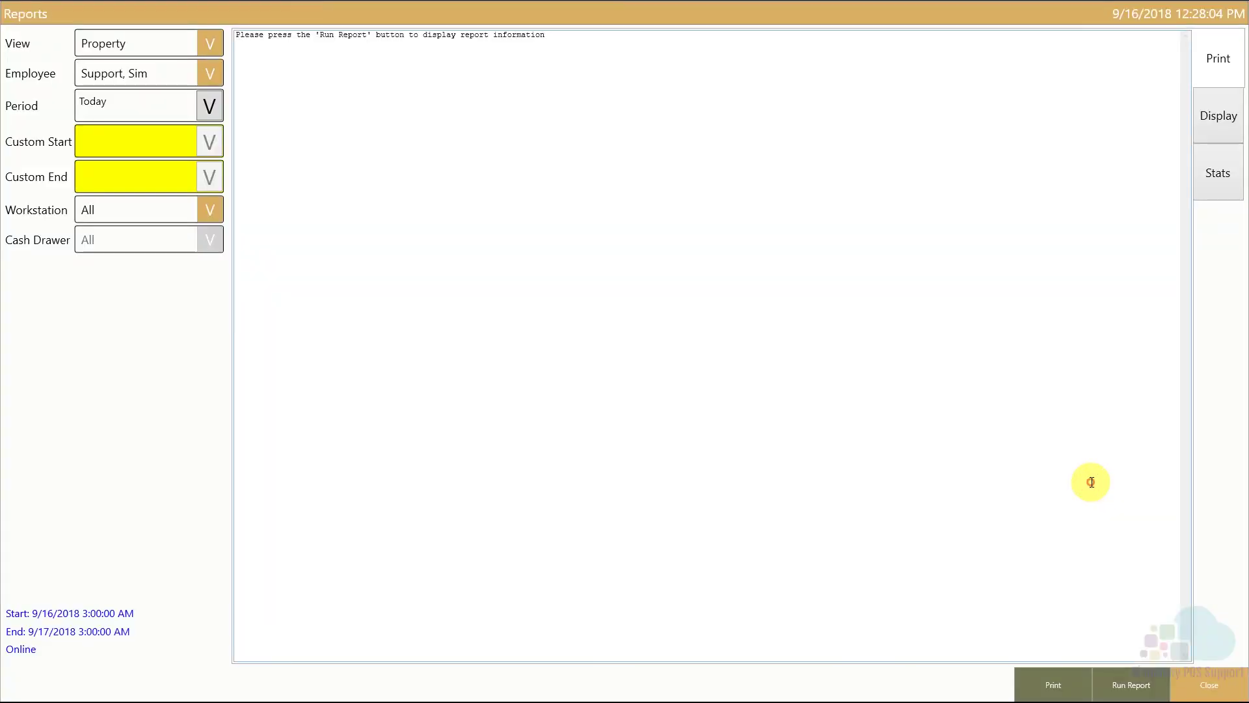
{"action": "left_click", "coordinate": [1131, 684]}
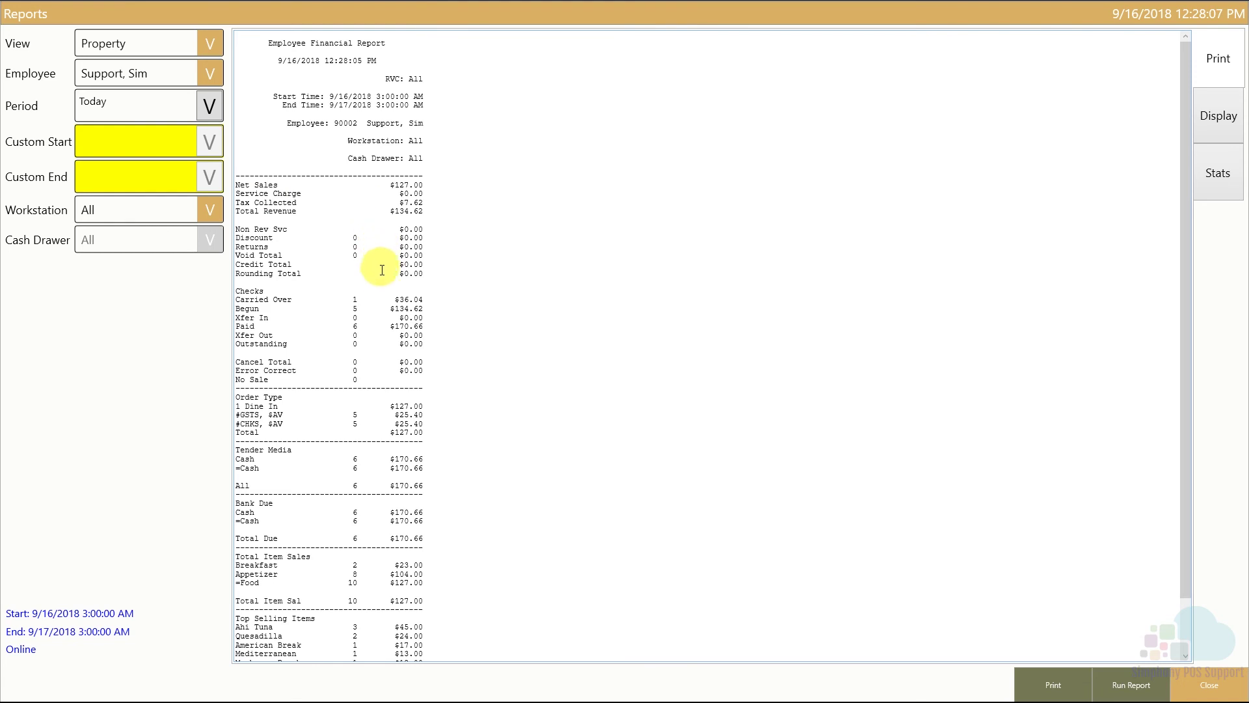
{"action": "scroll", "coordinate": [383, 289], "scroll_direction": "down", "scroll_amount": 2}
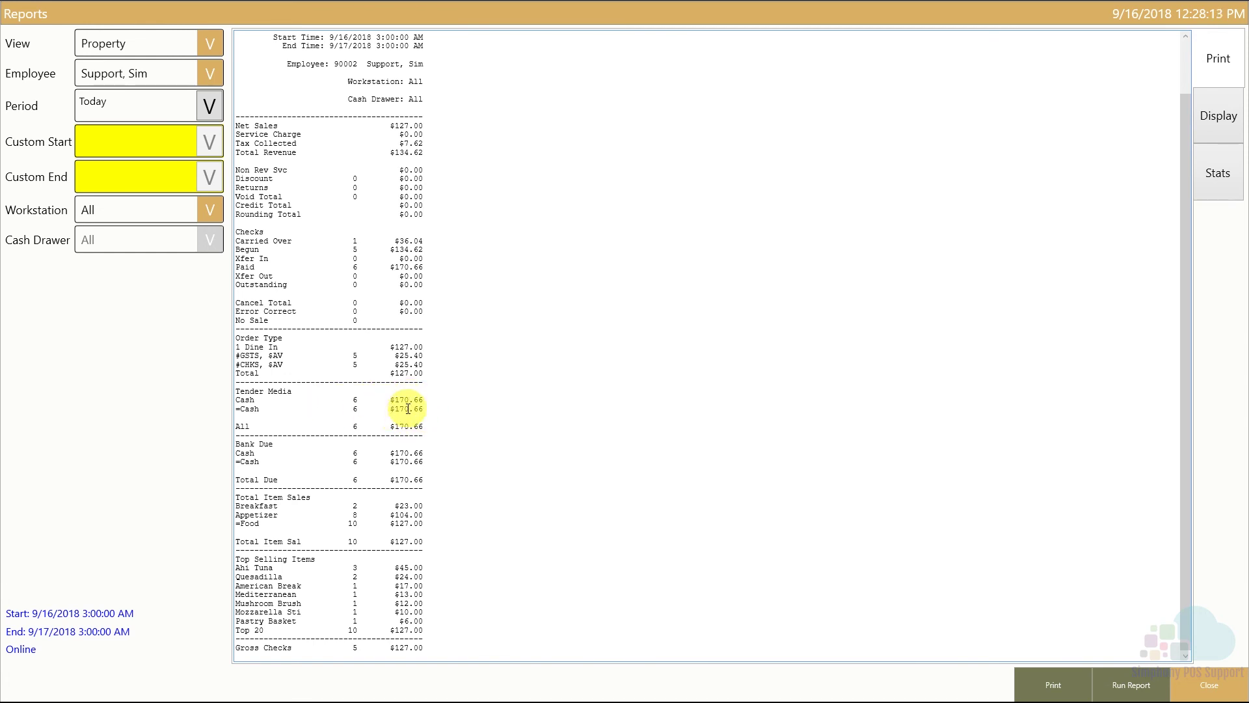
{"action": "left_click", "coordinate": [1210, 687]}
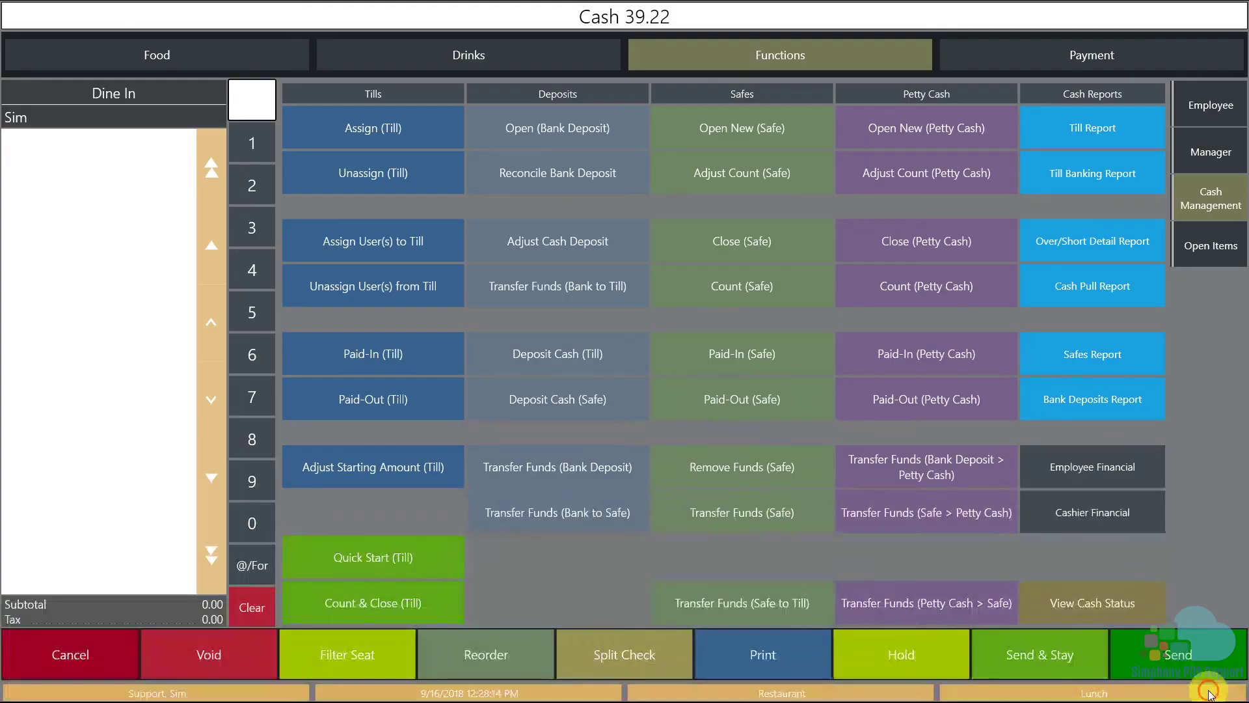
Step: Run the Cashier Financial report for cashier Dining 1 for today, review its tender totals, and close it
{"action": "left_click", "coordinate": [1108, 512]}
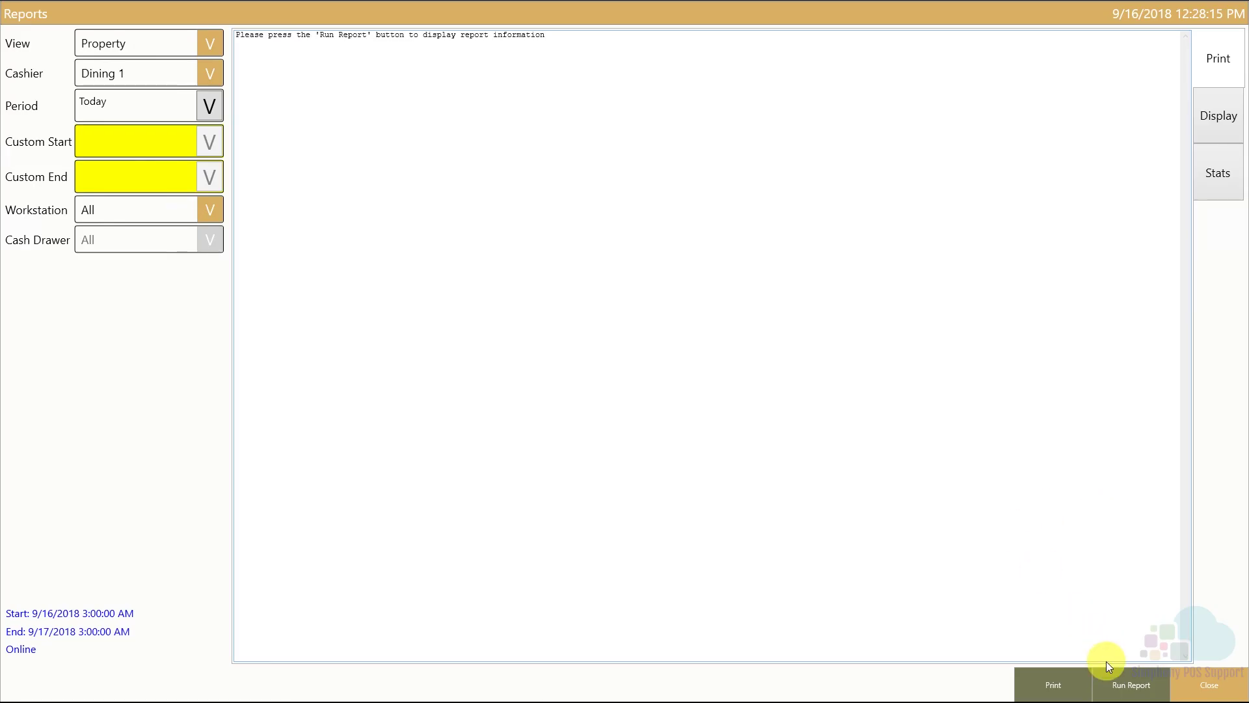
{"action": "left_click", "coordinate": [1120, 687]}
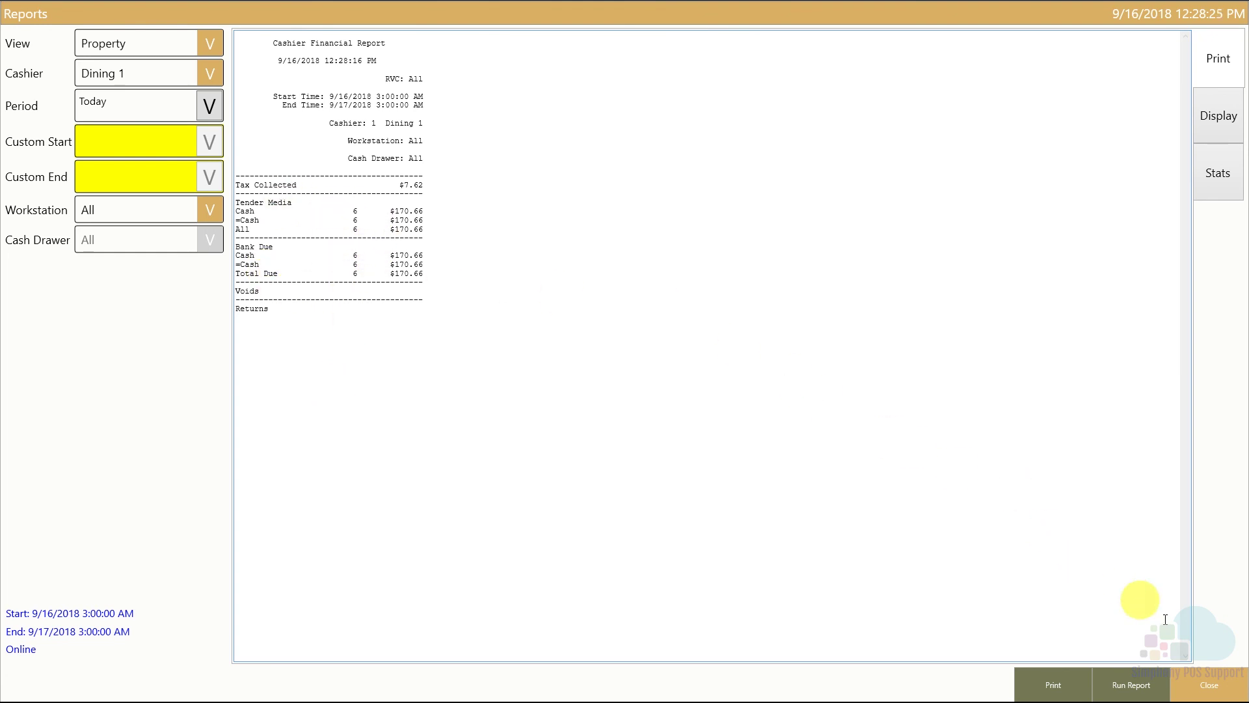
{"action": "left_click", "coordinate": [1209, 685]}
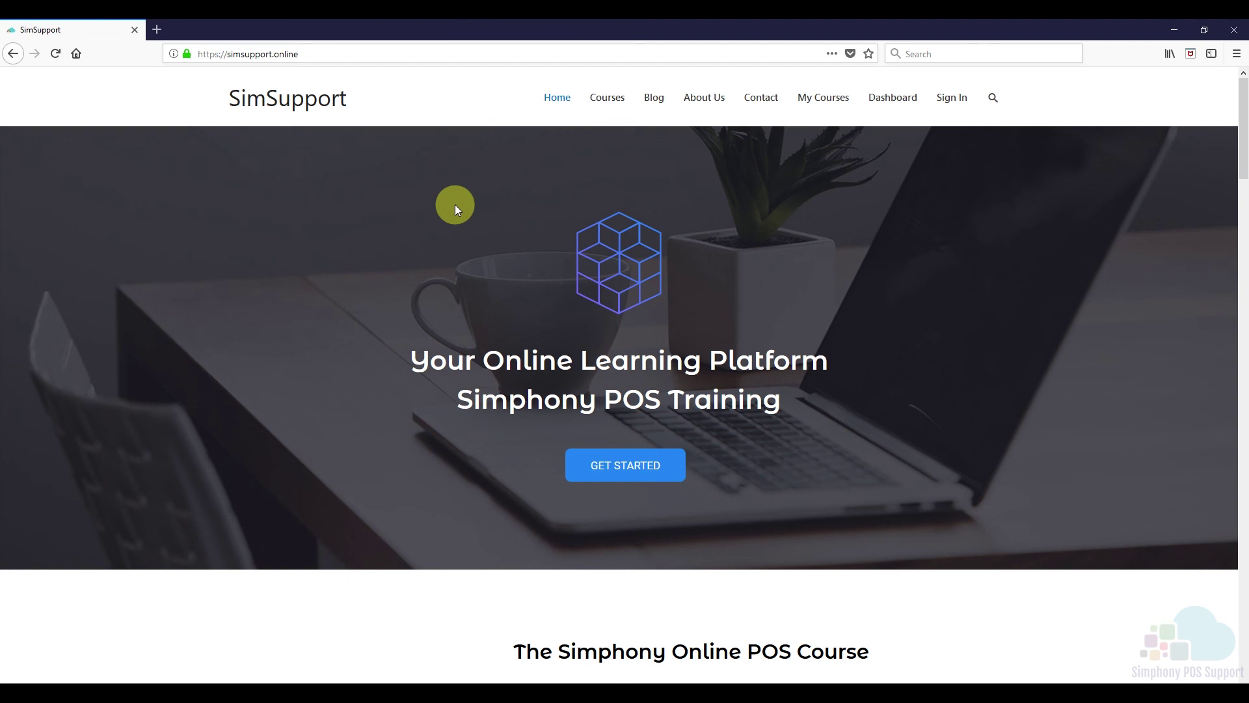
Step: Go from the SimSupport website's home page to its course list and open the Simphony Boot Camp course
{"action": "left_click", "coordinate": [612, 476]}
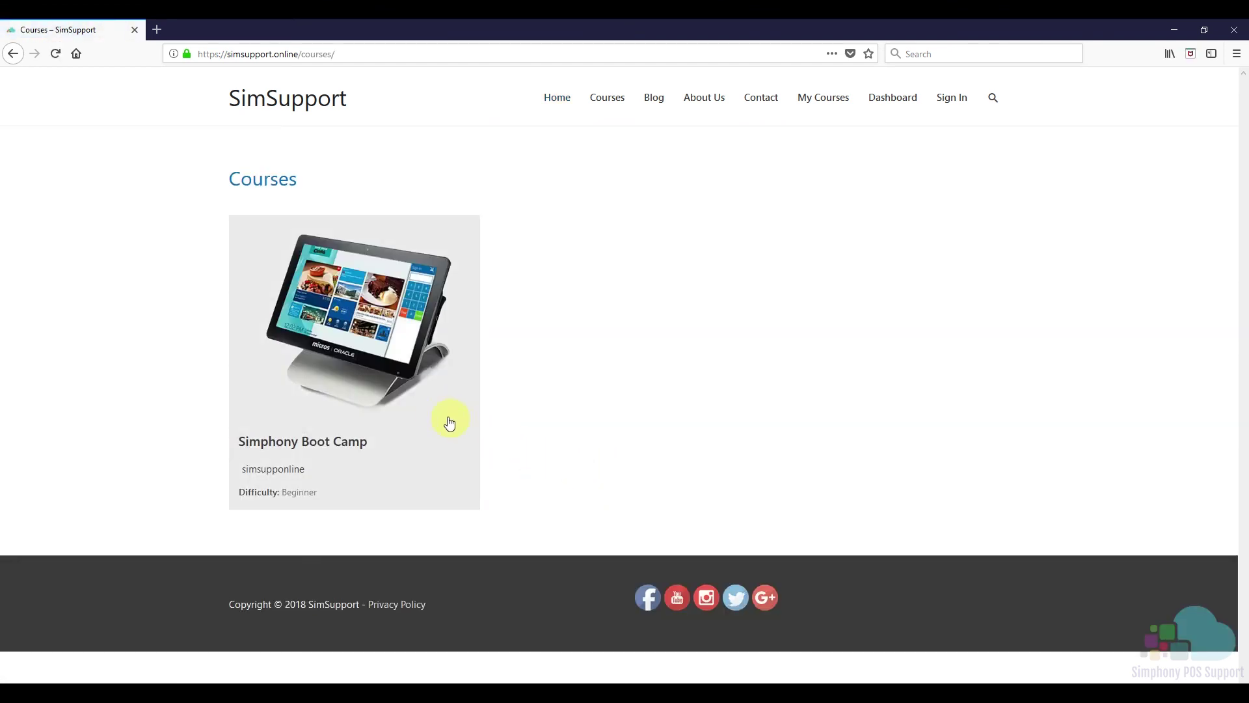
{"action": "left_click", "coordinate": [434, 413]}
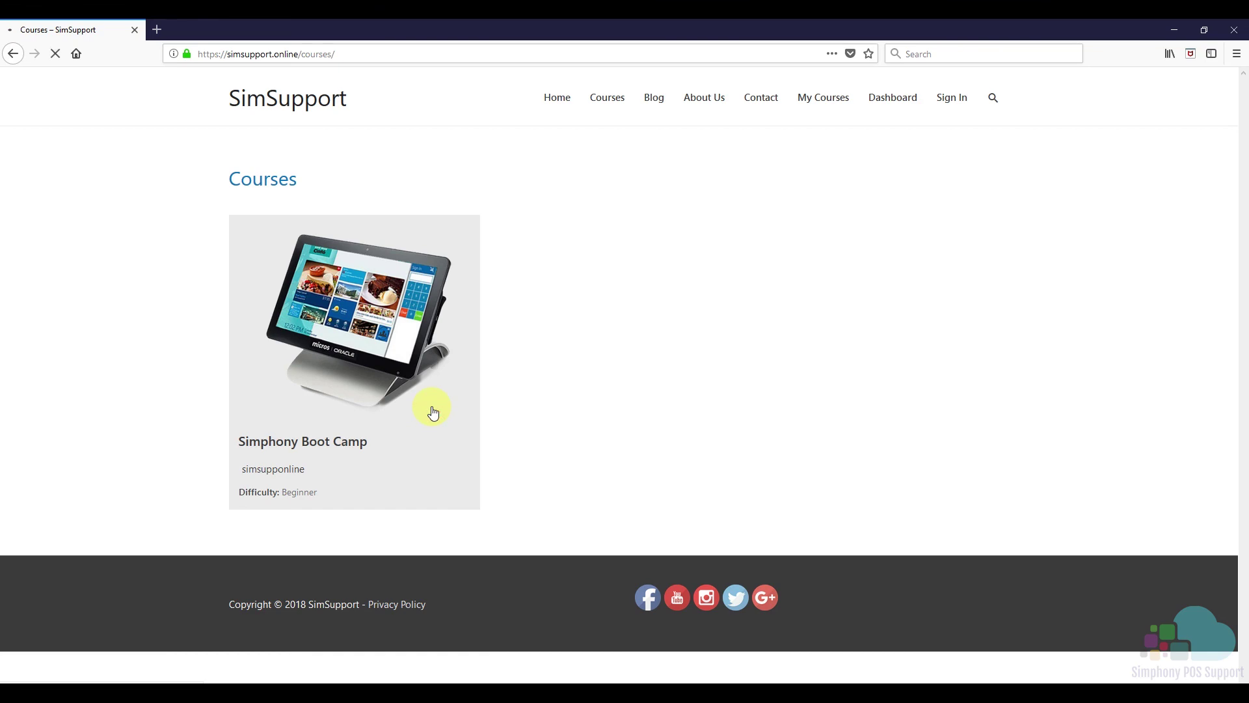